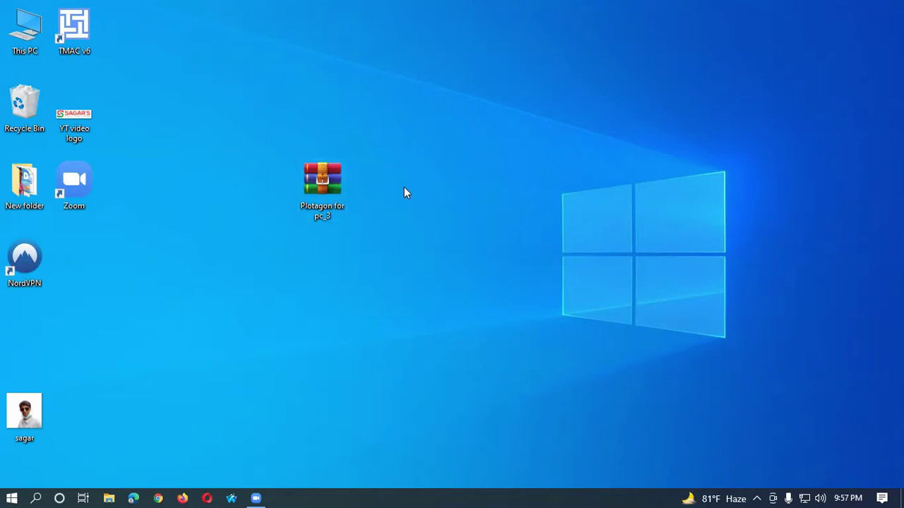
Step: Extract the Plotagon for pc_3 archive onto the desktop and place the extracted Plotagon folder beside the archive
{"action": "right_click", "coordinate": [320, 173]}
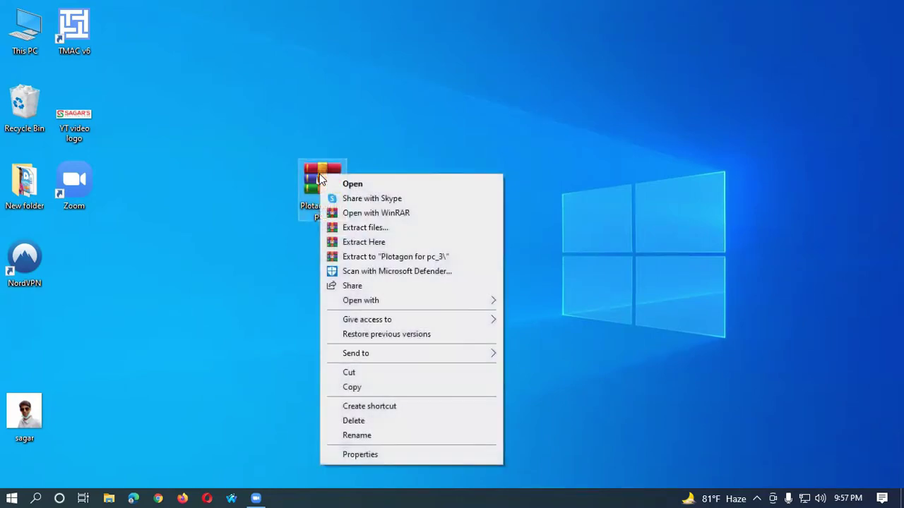
{"action": "left_click", "coordinate": [365, 244]}
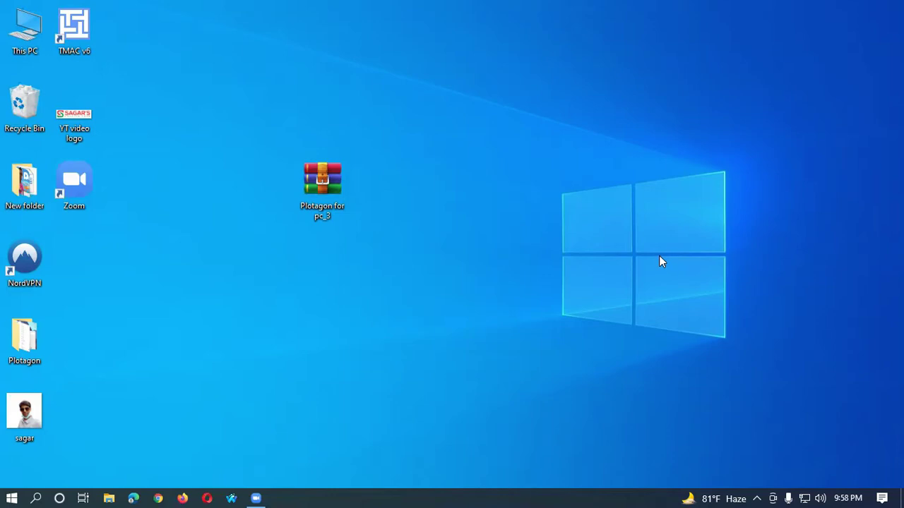
{"action": "left_click_drag", "start_coordinate": [24, 337], "coordinate": [435, 183]}
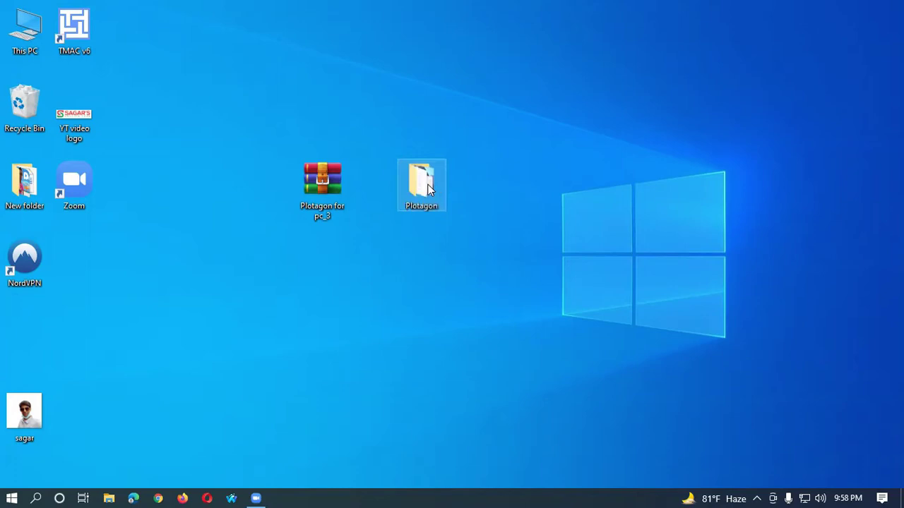
Step: Run the Plotagon-1-30-0 installer from the extracted Plotagon folder as administrator
{"action": "double_click", "coordinate": [429, 187]}
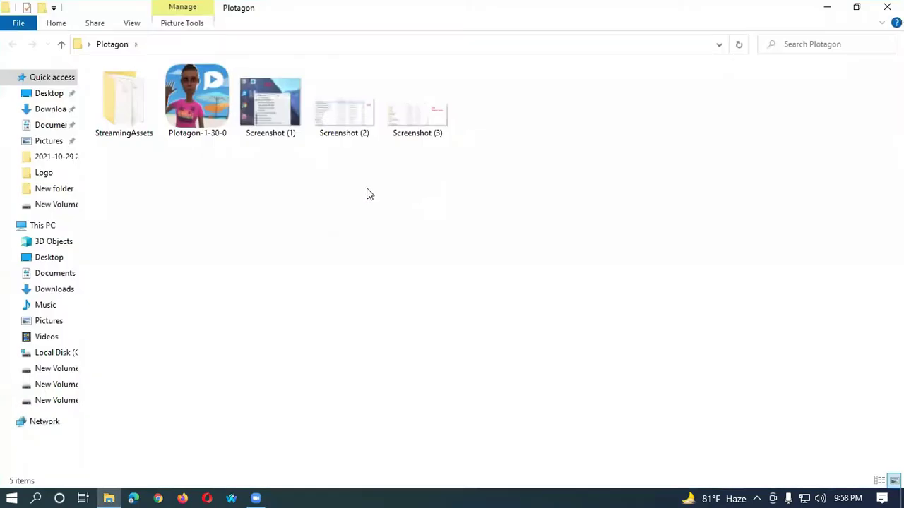
{"action": "left_click", "coordinate": [195, 90]}
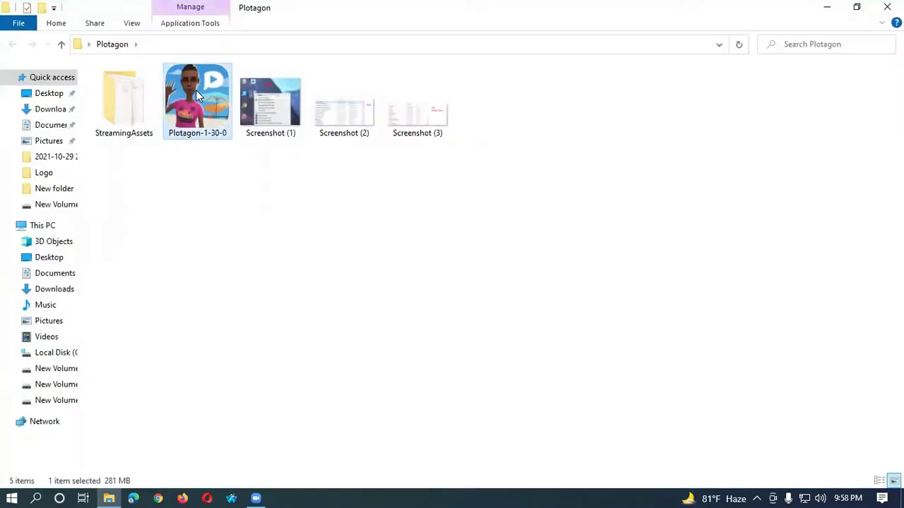
{"action": "right_click", "coordinate": [195, 89]}
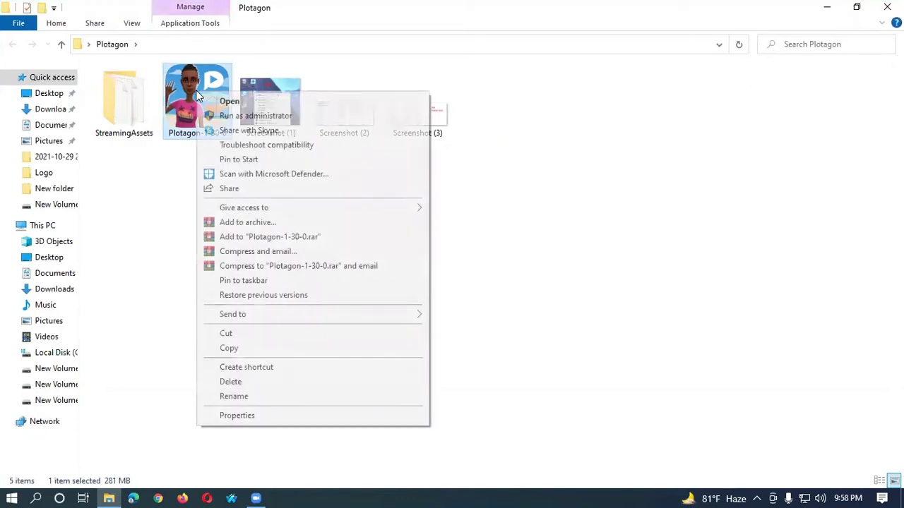
{"action": "left_click", "coordinate": [256, 116]}
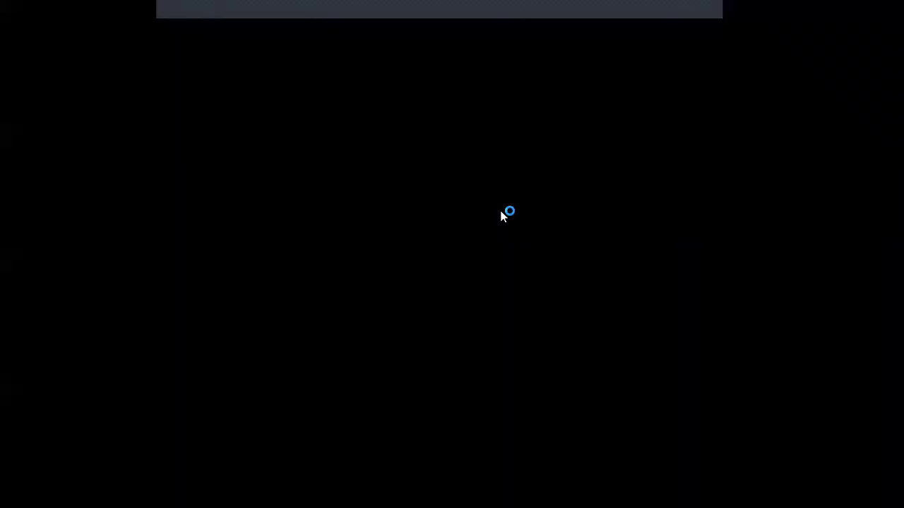
{"action": "left_click", "coordinate": [388, 344]}
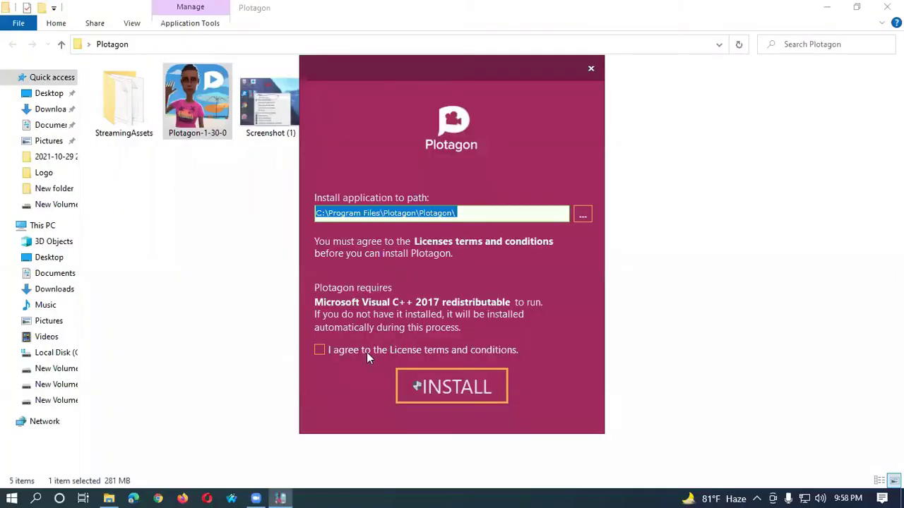
Step: Accept the license terms, install Plotagon to the default path, and finish the installer
{"action": "left_click", "coordinate": [319, 350]}
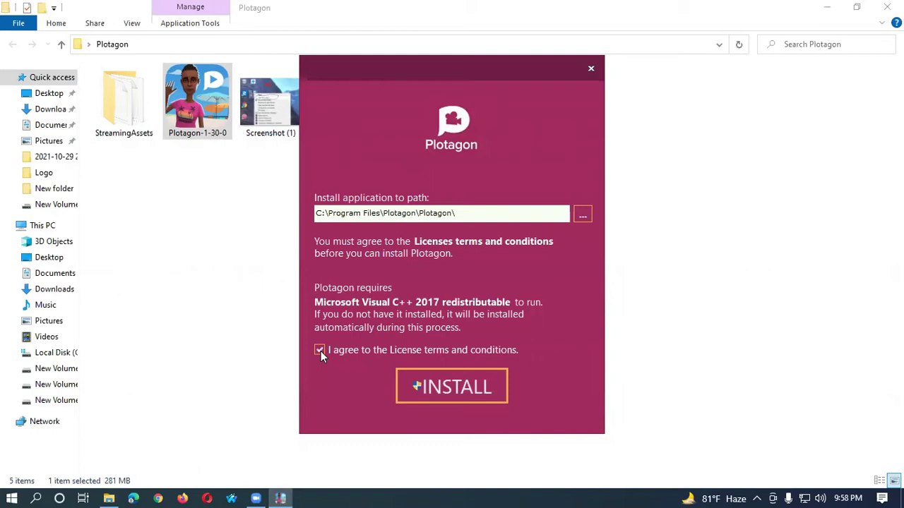
{"action": "left_click", "coordinate": [448, 393]}
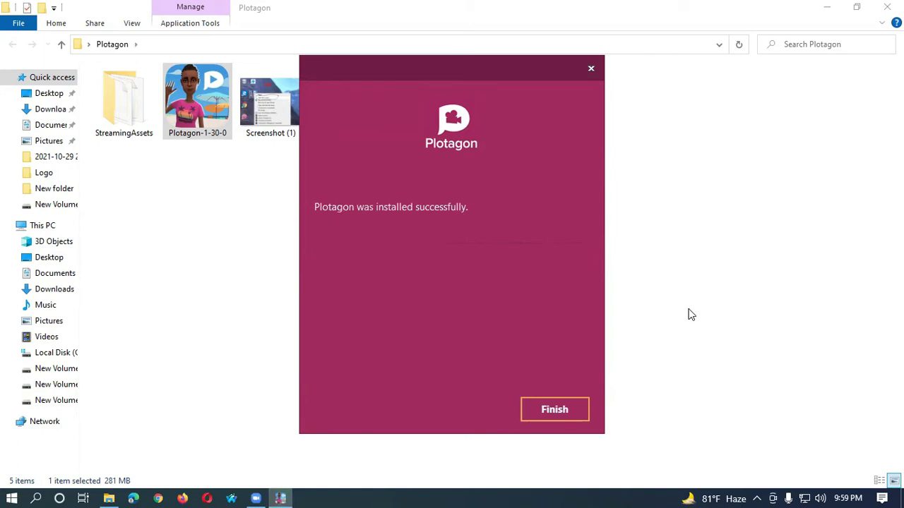
{"action": "left_click", "coordinate": [555, 414]}
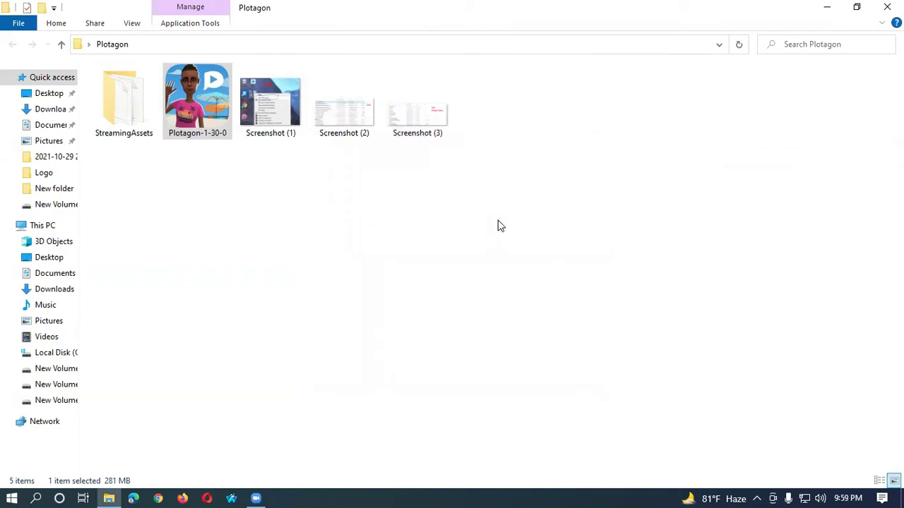
Step: Copy the StreamingAssets folder from the extracted Plotagon folder
{"action": "left_click", "coordinate": [113, 103]}
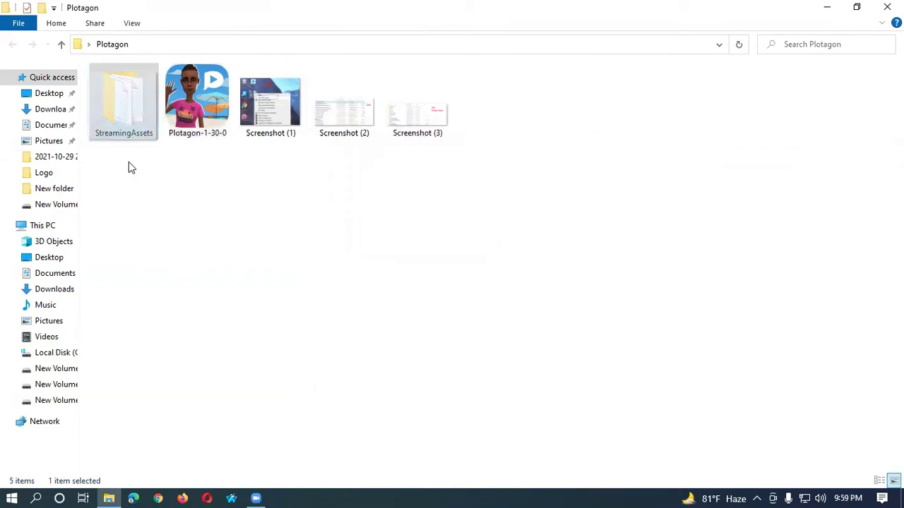
{"action": "right_click", "coordinate": [118, 95]}
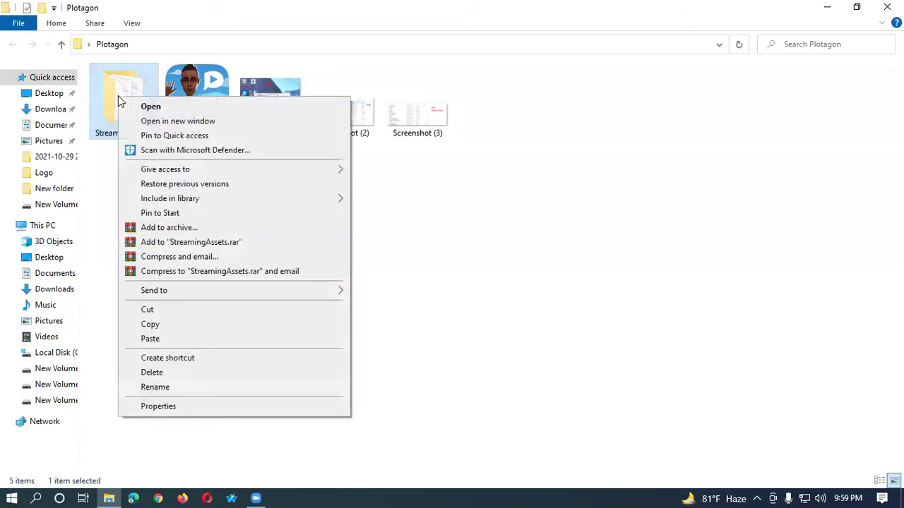
{"action": "left_click", "coordinate": [152, 325]}
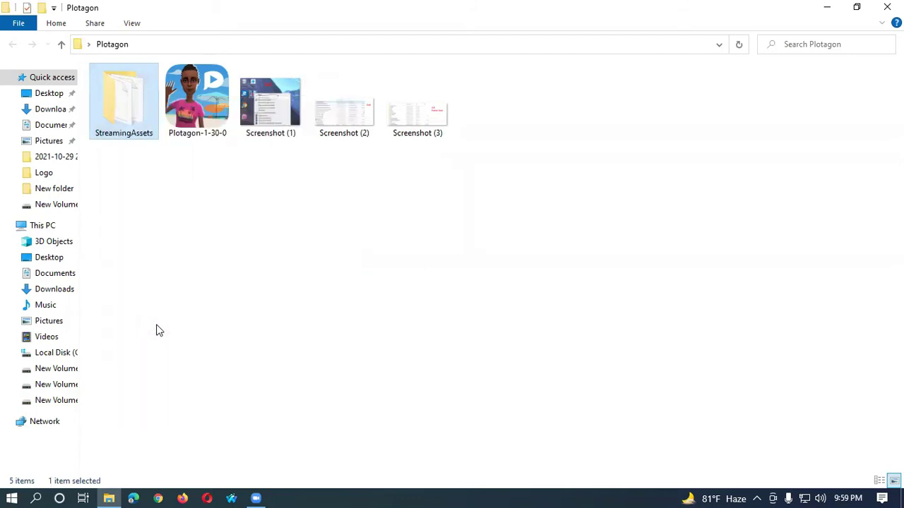
Step: Open the Plotagon_Data folder under C:\Program Files\Plotagon\Plotagon
{"action": "left_click", "coordinate": [57, 356]}
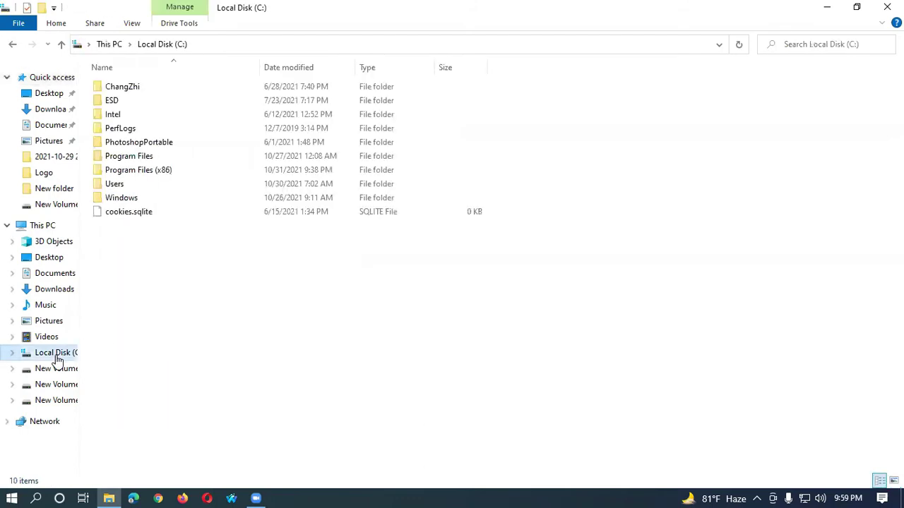
{"action": "left_click", "coordinate": [131, 158]}
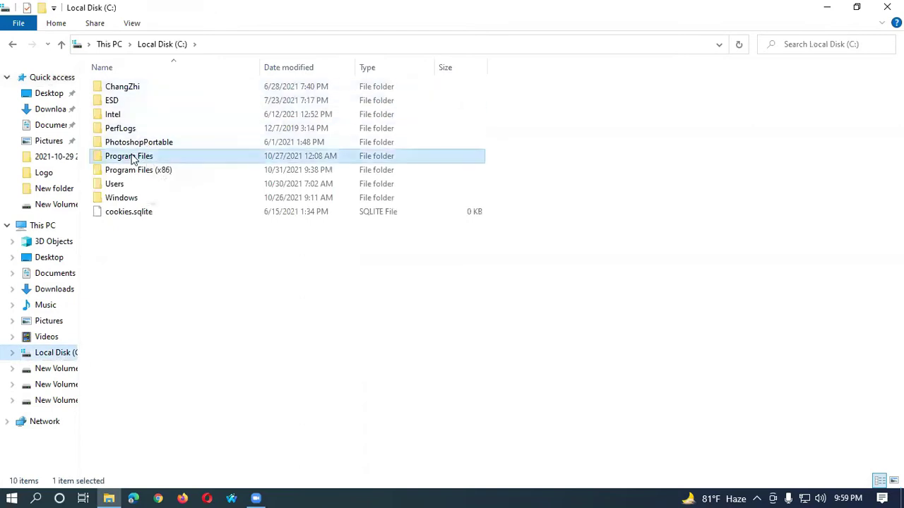
{"action": "double_click", "coordinate": [131, 158]}
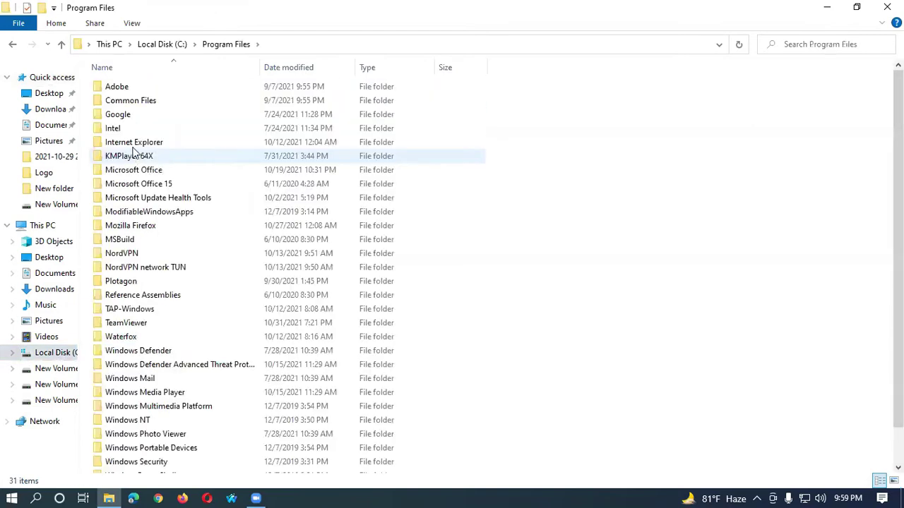
{"action": "double_click", "coordinate": [142, 284]}
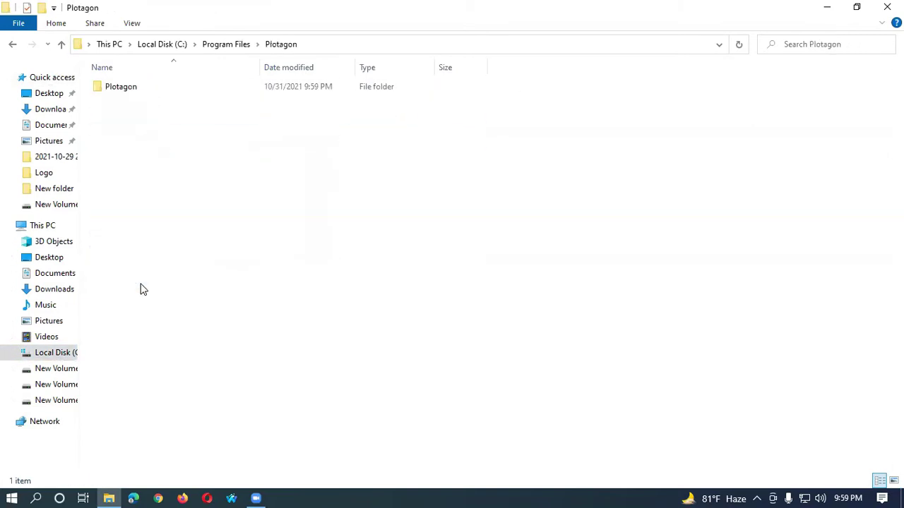
{"action": "double_click", "coordinate": [136, 93]}
{"action": "left_click", "coordinate": [138, 89]}
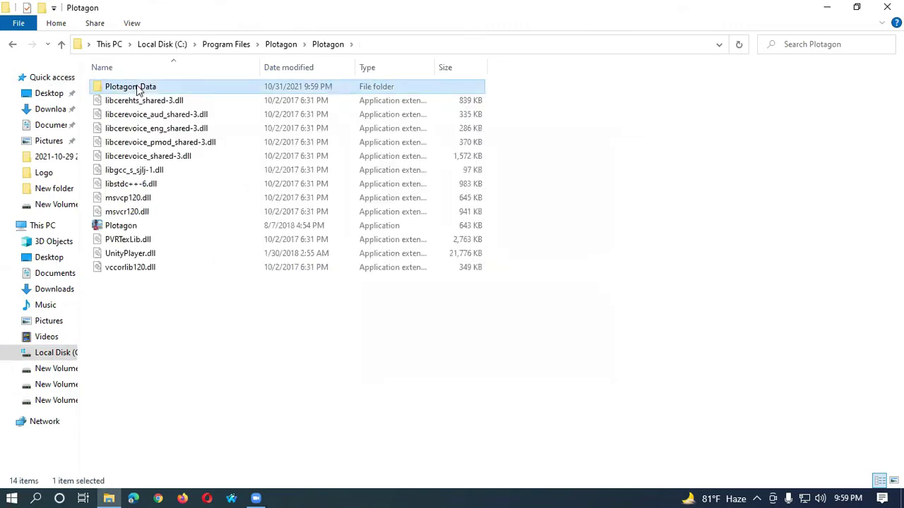
{"action": "double_click", "coordinate": [138, 90]}
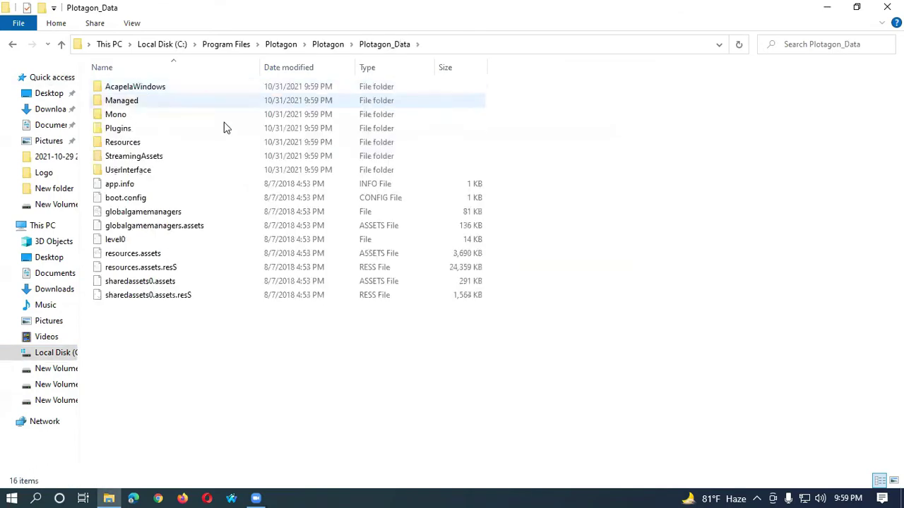
Step: Paste the copied StreamingAssets folder into Plotagon_Data, replacing the files with the same names, and close the folder window
{"action": "right_click", "coordinate": [555, 148]}
{"action": "left_click", "coordinate": [593, 236]}
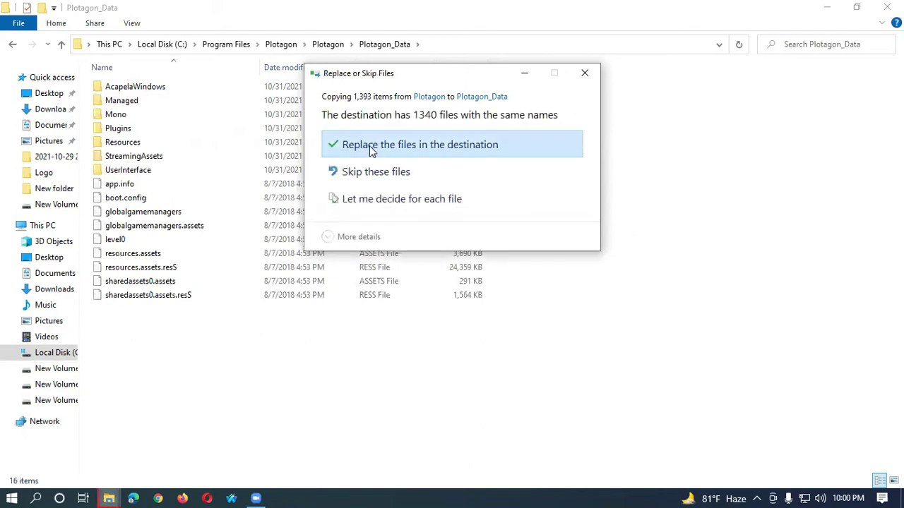
{"action": "left_click", "coordinate": [410, 144]}
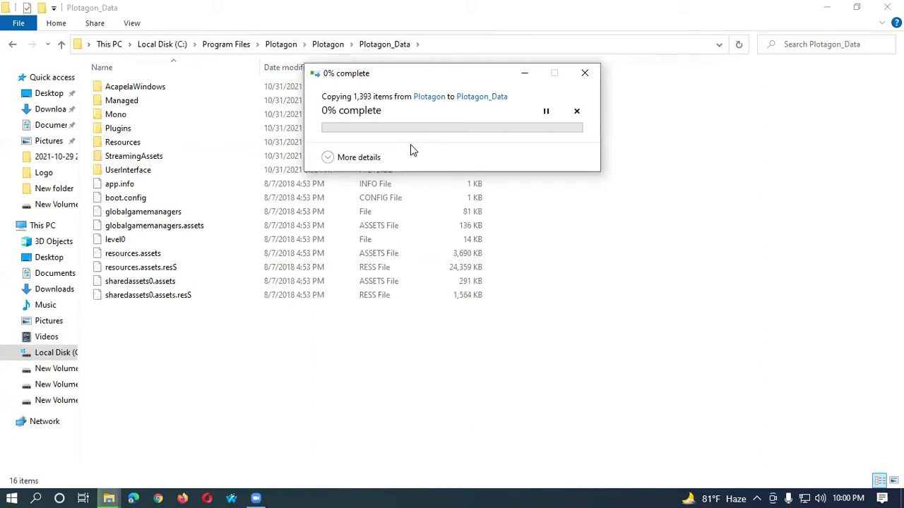
{"action": "left_click", "coordinate": [417, 189]}
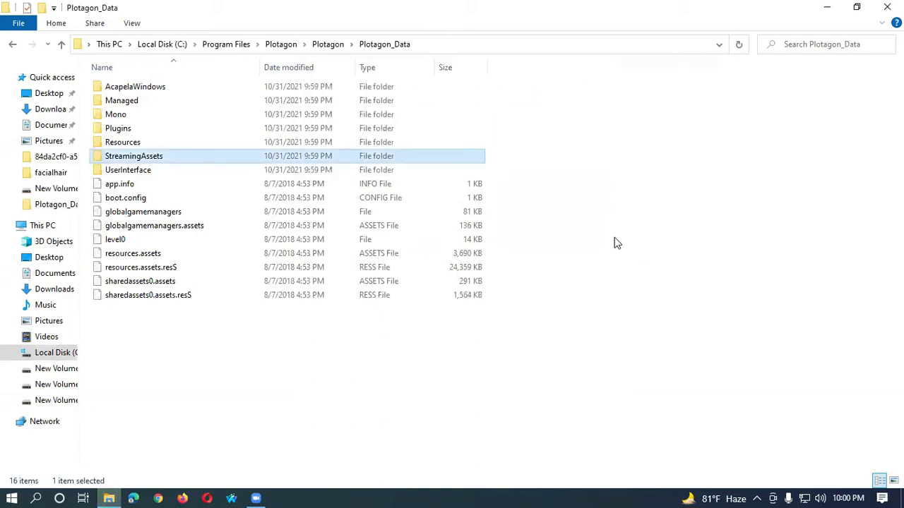
{"action": "left_click", "coordinate": [887, 7]}
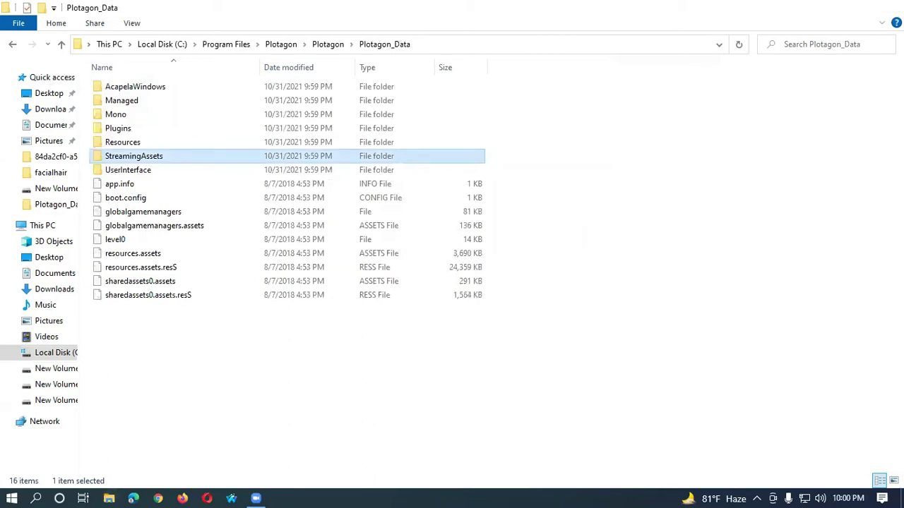
Step: Move the Plotagon shortcut to a free area of the desktop and launch Plotagon as administrator
{"action": "left_click_drag", "start_coordinate": [28, 328], "coordinate": [590, 148]}
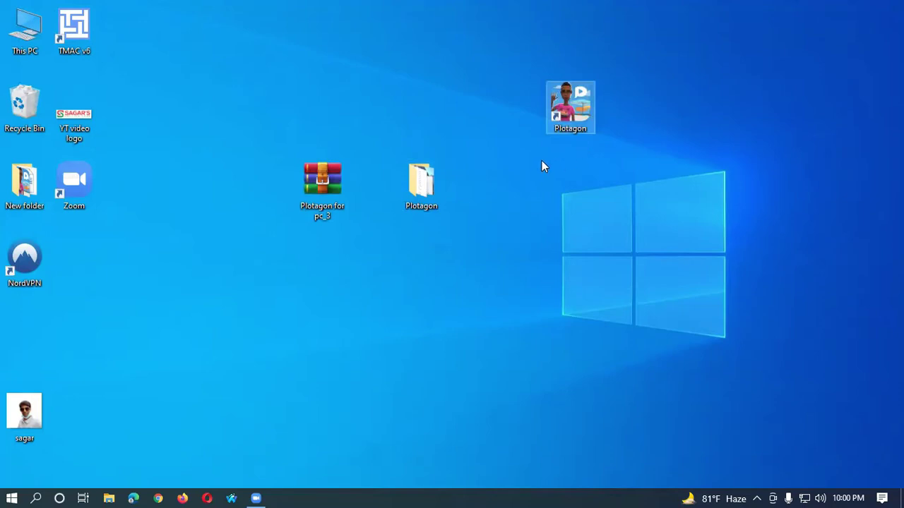
{"action": "right_click", "coordinate": [565, 99]}
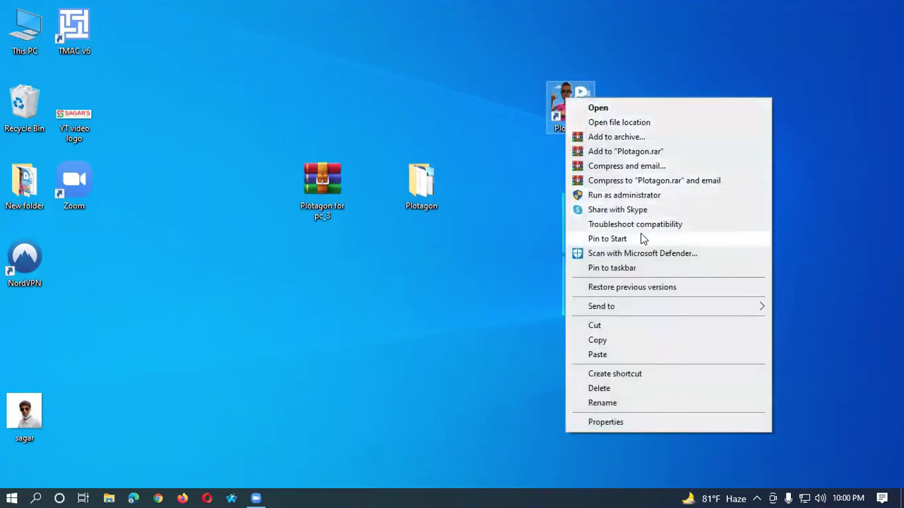
{"action": "left_click", "coordinate": [625, 195]}
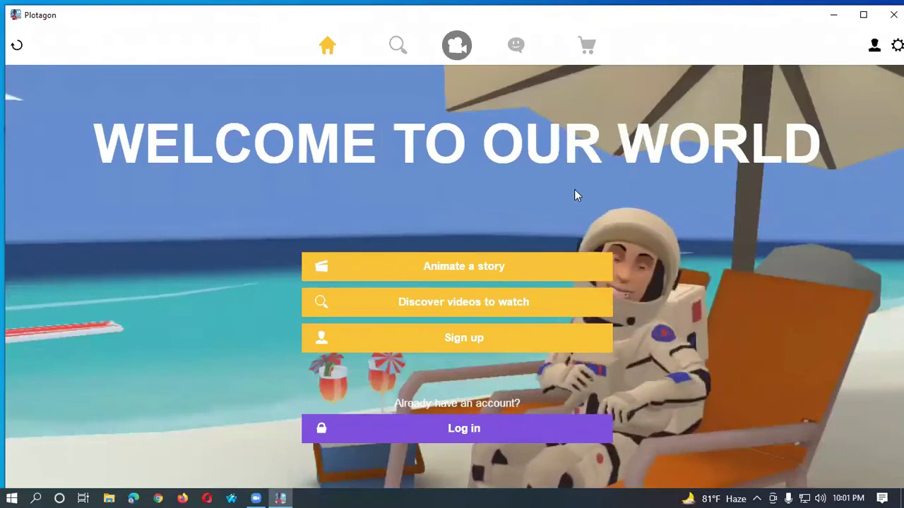
Step: Browse the existing characters in the Characters library and start creating a new character
{"action": "left_click", "coordinate": [455, 47]}
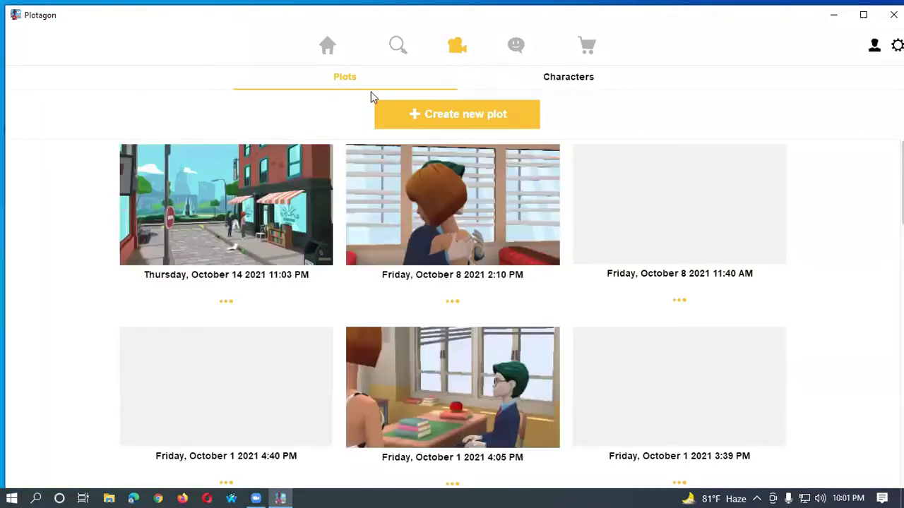
{"action": "left_click", "coordinate": [561, 79]}
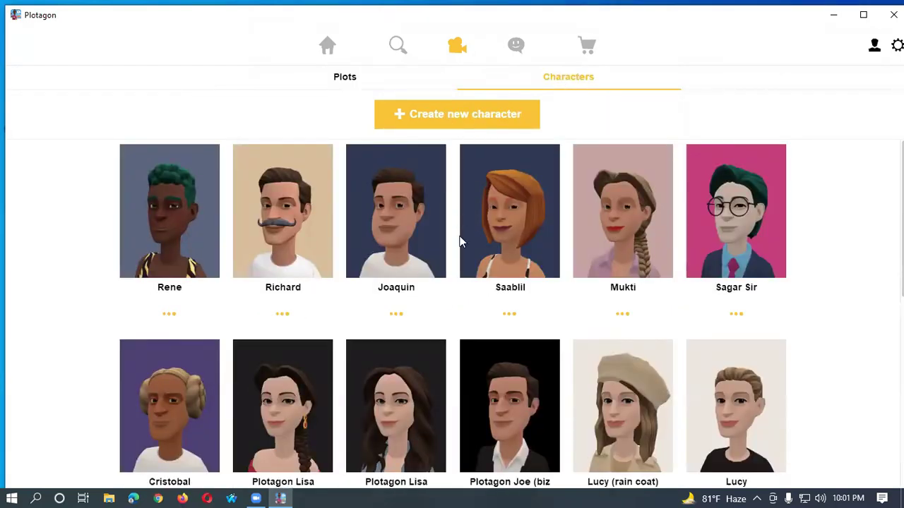
{"action": "scroll", "coordinate": [621, 272], "scroll_direction": "down", "scroll_amount": 2}
{"action": "scroll", "coordinate": [430, 293], "scroll_direction": "up", "scroll_amount": 1}
{"action": "scroll", "coordinate": [635, 247], "scroll_direction": "down", "scroll_amount": 5}
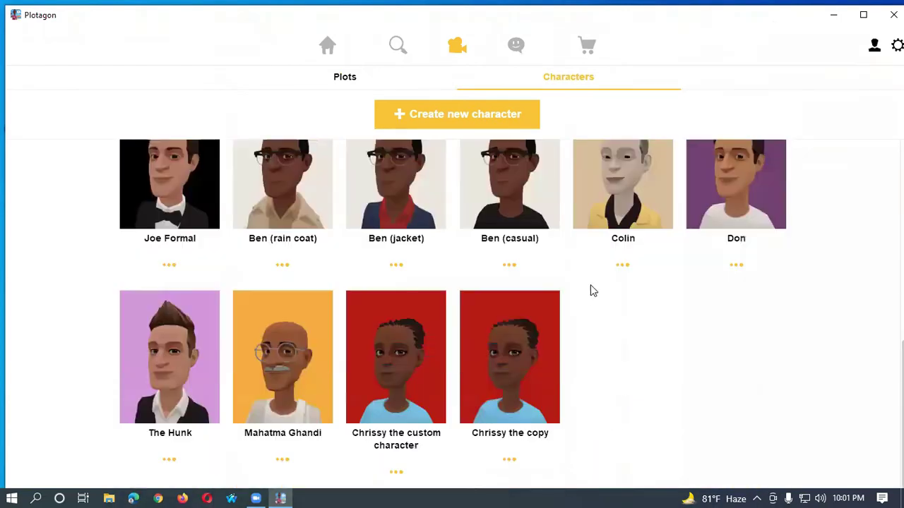
{"action": "scroll", "coordinate": [586, 294], "scroll_direction": "up", "scroll_amount": 6}
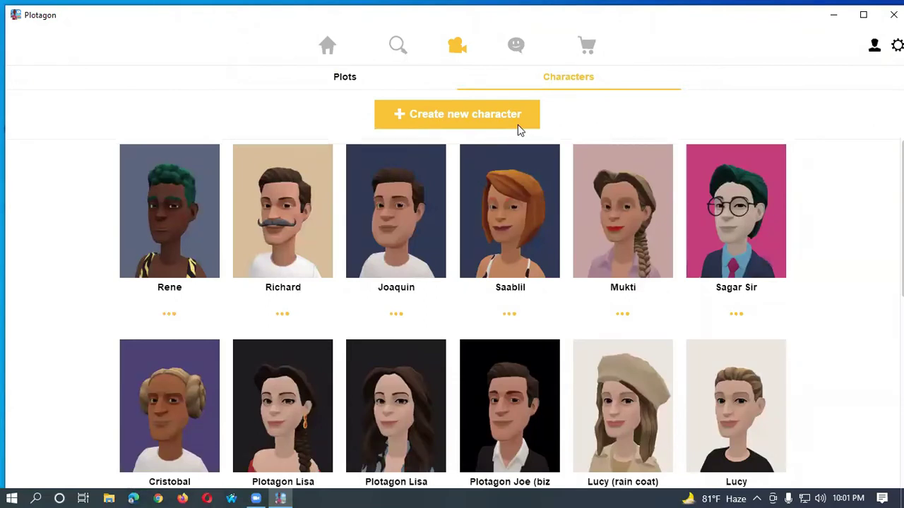
{"action": "left_click", "coordinate": [444, 113]}
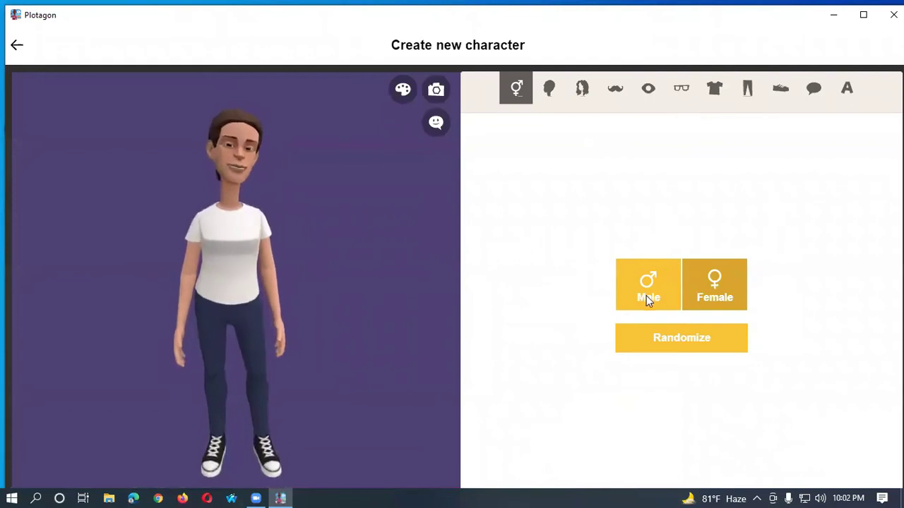
Step: Set the new character's gender to Male and open the face shape and skin tone options
{"action": "left_click", "coordinate": [706, 310]}
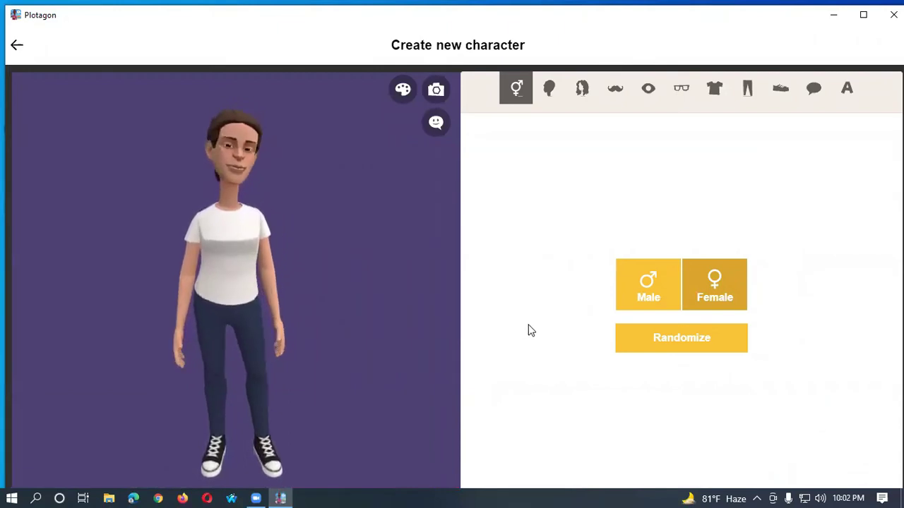
{"action": "left_click", "coordinate": [651, 289]}
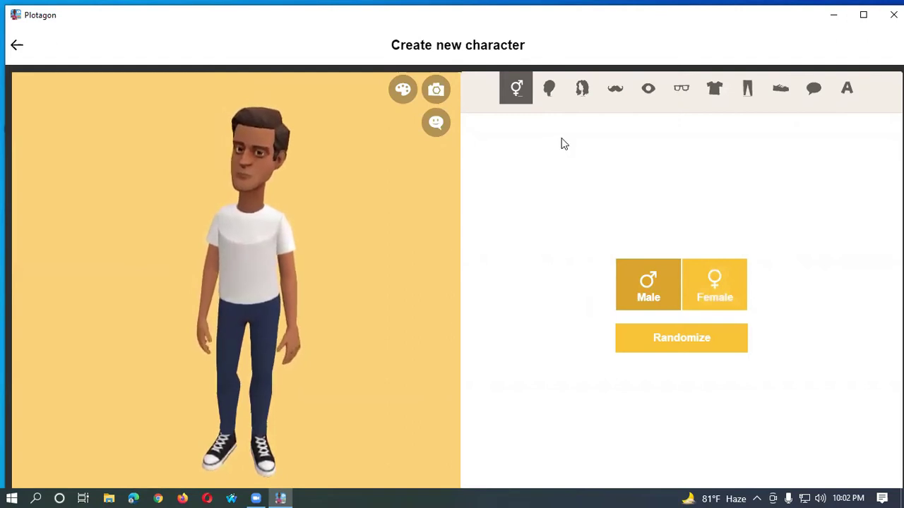
{"action": "left_click", "coordinate": [549, 89]}
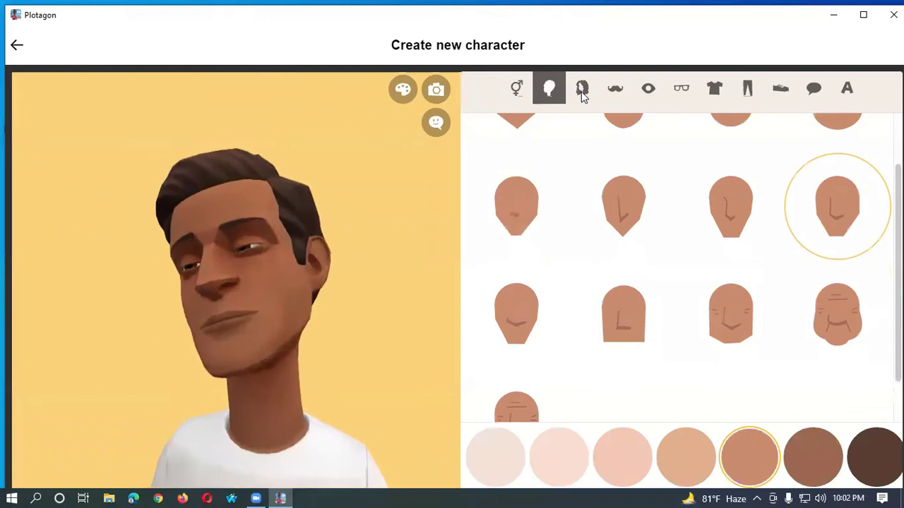
Step: Look through the hair, facial hair, eye, accessory, top, trouser and shoe options for the new character
{"action": "left_click", "coordinate": [583, 92]}
{"action": "left_click", "coordinate": [615, 90]}
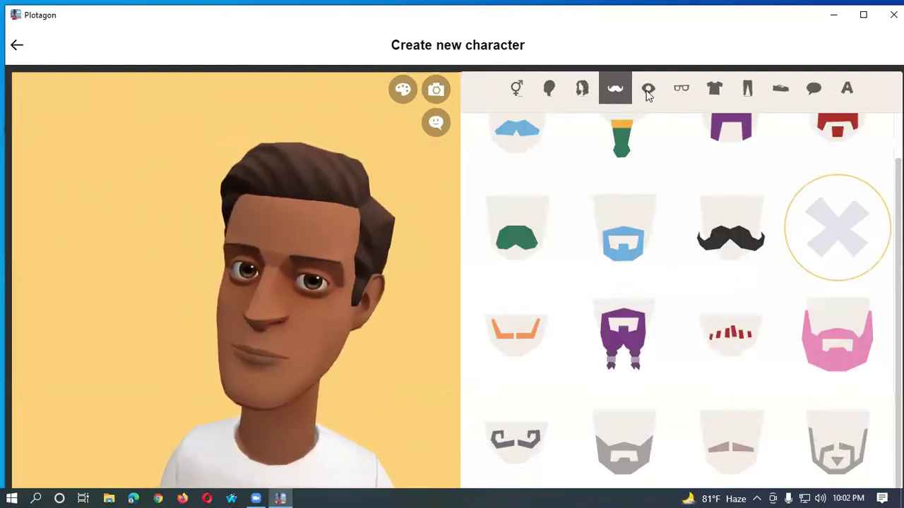
{"action": "left_click", "coordinate": [649, 91]}
{"action": "left_click", "coordinate": [681, 89]}
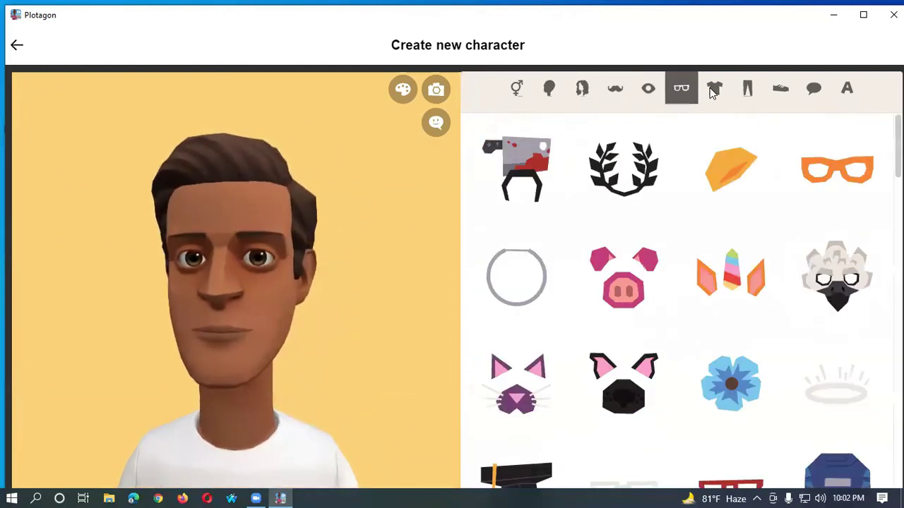
{"action": "left_click", "coordinate": [714, 90]}
{"action": "left_click", "coordinate": [748, 90]}
{"action": "left_click", "coordinate": [781, 89]}
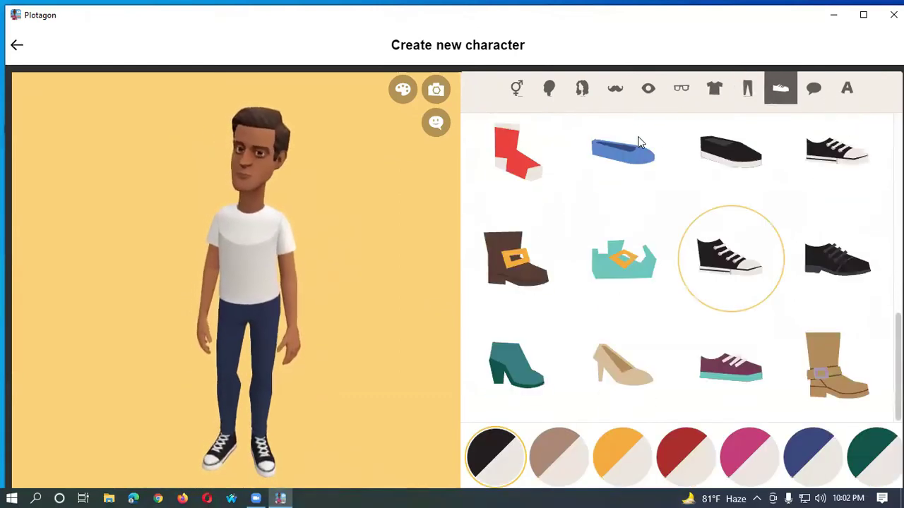
Step: Choose a narrow-chinned face shape and set the hairstyle to the swept light-brown cut after trying the green fringed one
{"action": "left_click", "coordinate": [549, 87]}
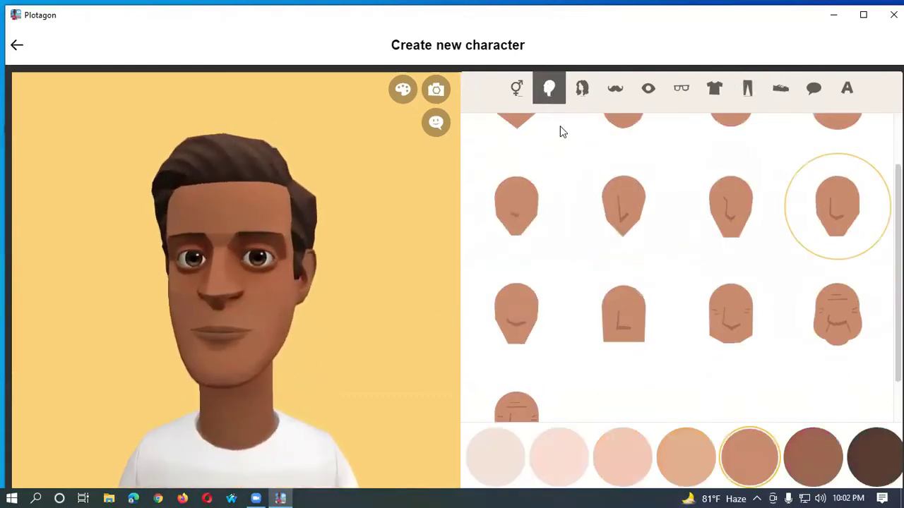
{"action": "left_click", "coordinate": [522, 204]}
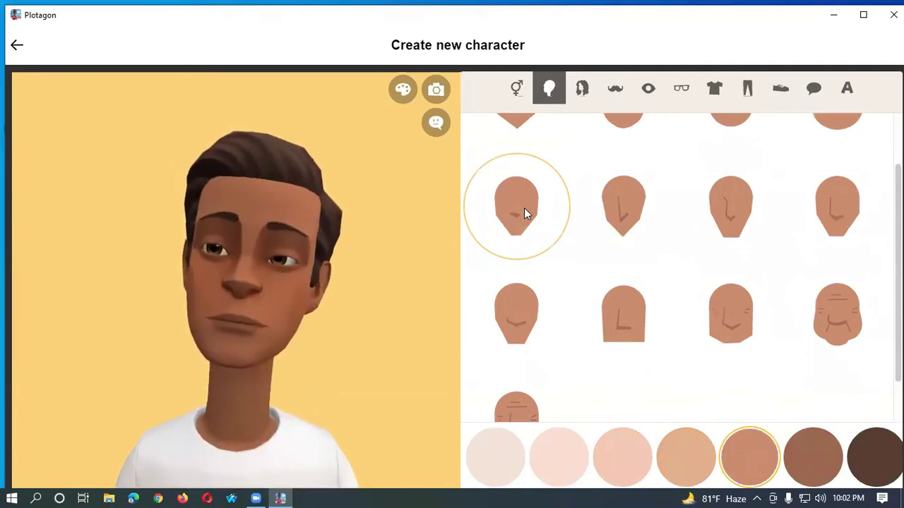
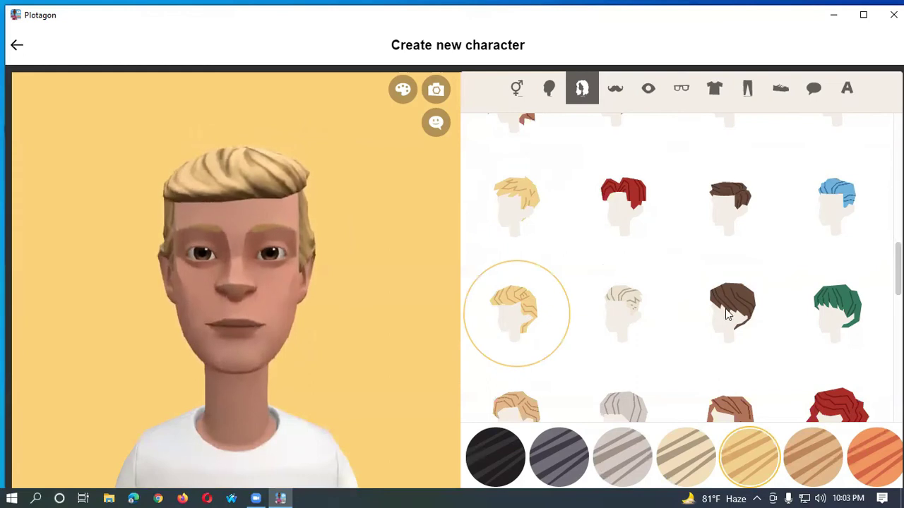
{"action": "left_click", "coordinate": [841, 303]}
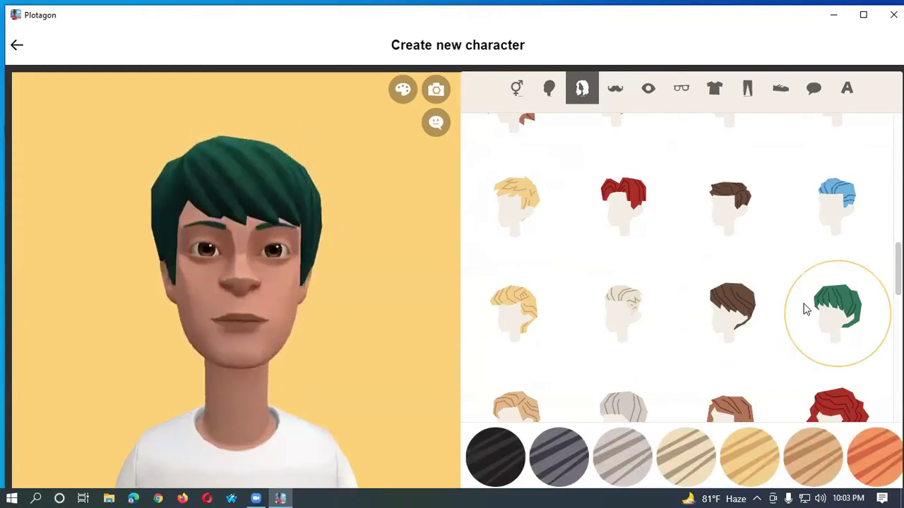
{"action": "scroll", "coordinate": [565, 353], "scroll_direction": "down", "scroll_amount": 1}
{"action": "left_click", "coordinate": [524, 351]}
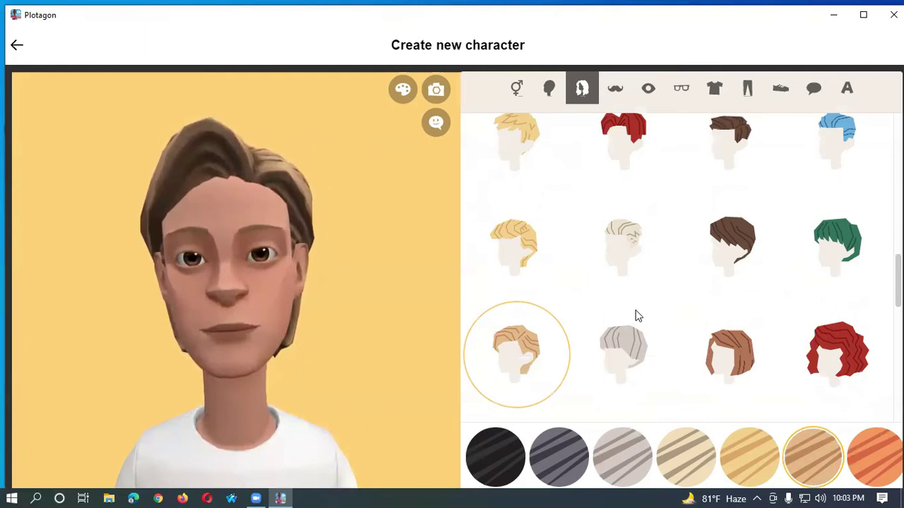
Step: Try the black curled, green bushy and thin orange moustaches on the character and go back to no facial hair
{"action": "left_click", "coordinate": [615, 88]}
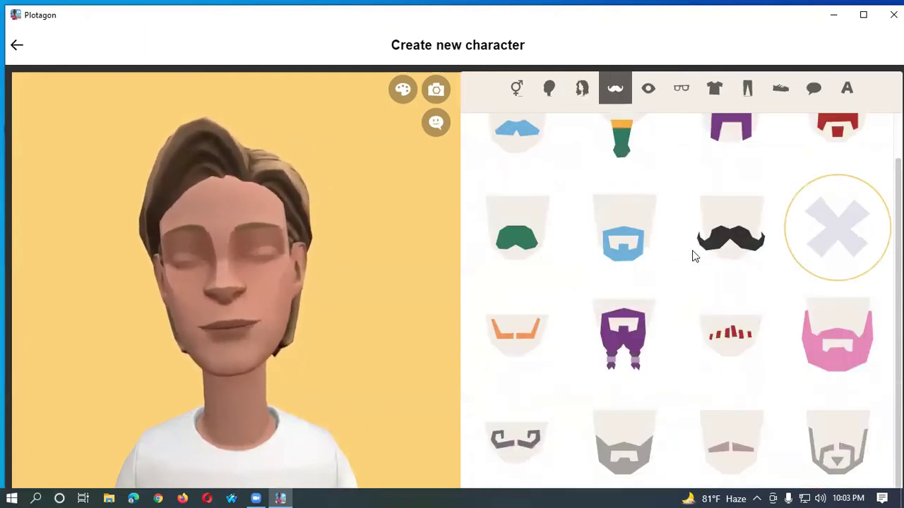
{"action": "left_click", "coordinate": [723, 245]}
{"action": "left_click", "coordinate": [519, 244]}
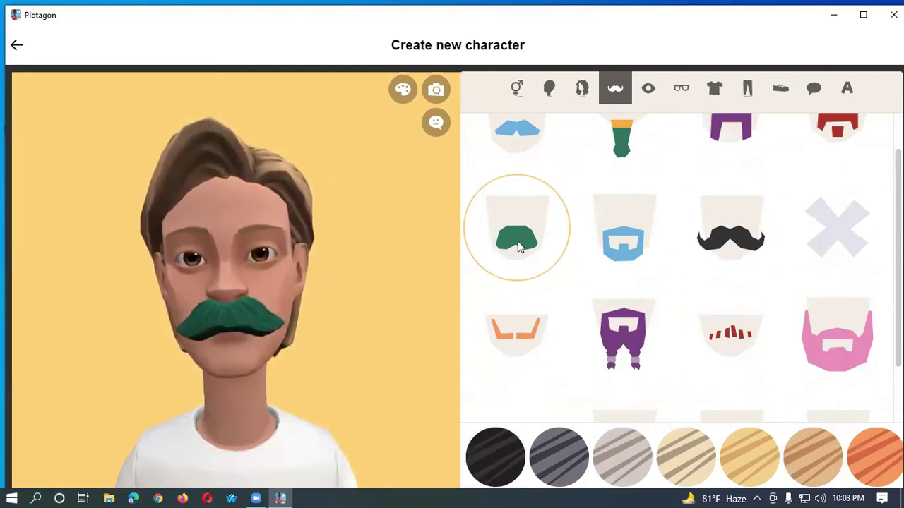
{"action": "left_click", "coordinate": [519, 334]}
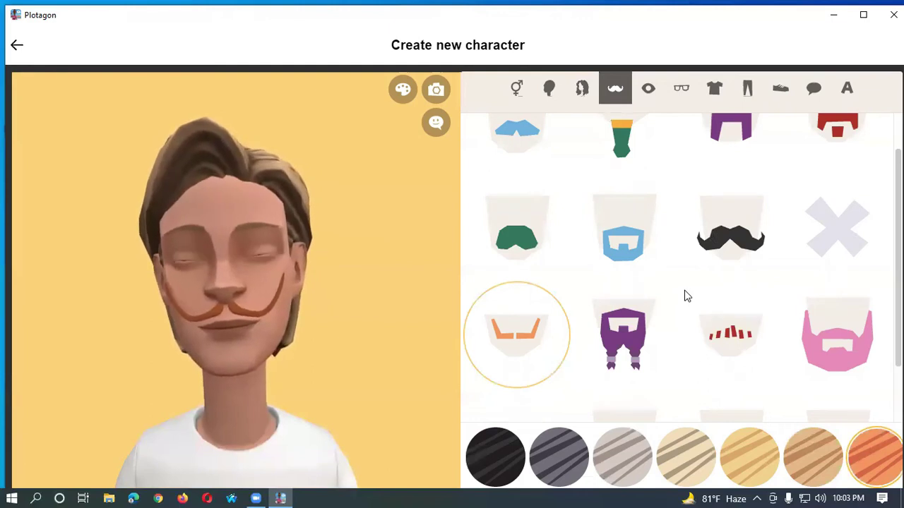
{"action": "scroll", "coordinate": [685, 296], "scroll_direction": "up", "scroll_amount": 1}
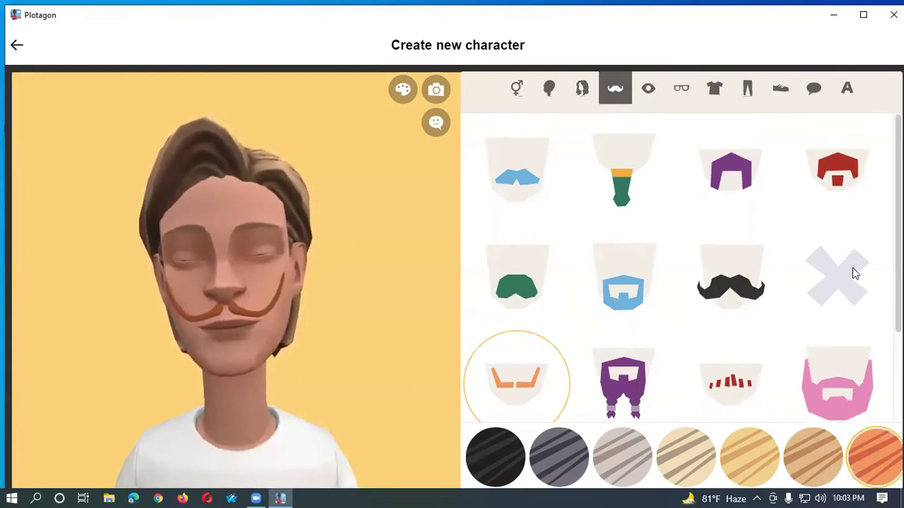
{"action": "left_click", "coordinate": [830, 282]}
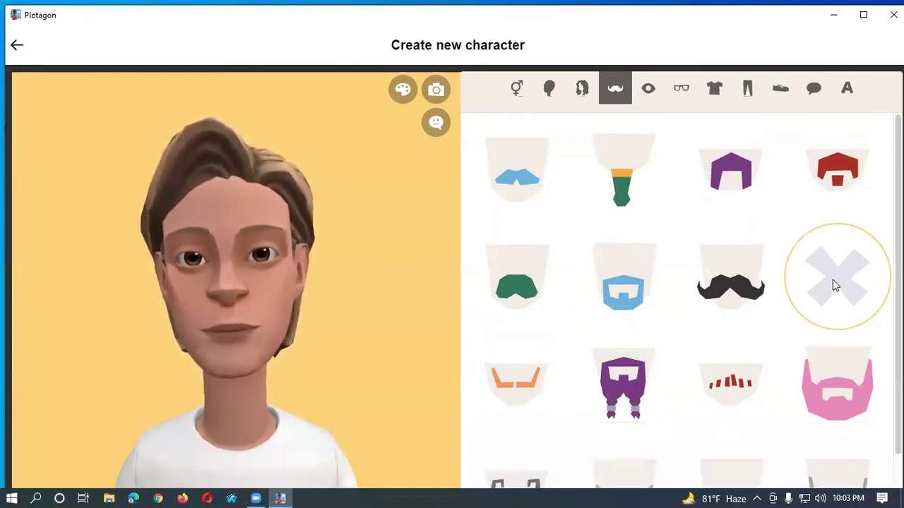
Step: Compare red, green, blue, grey and light-brown eyes on the character and set the eye colour to pale blue
{"action": "left_click", "coordinate": [649, 88]}
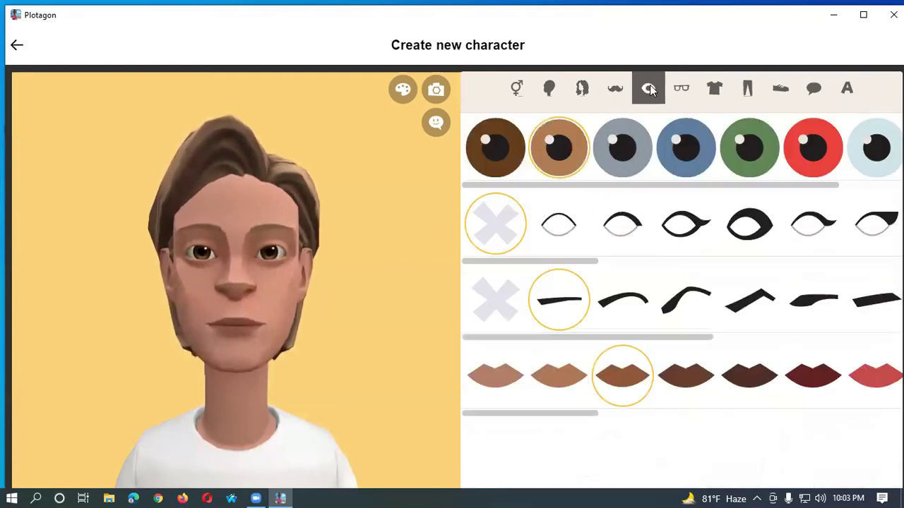
{"action": "left_click", "coordinate": [819, 148]}
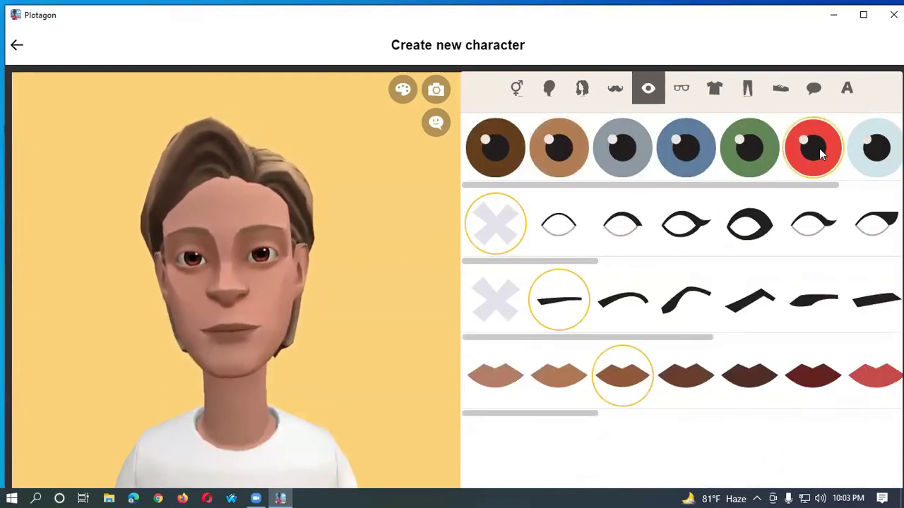
{"action": "left_click", "coordinate": [747, 147]}
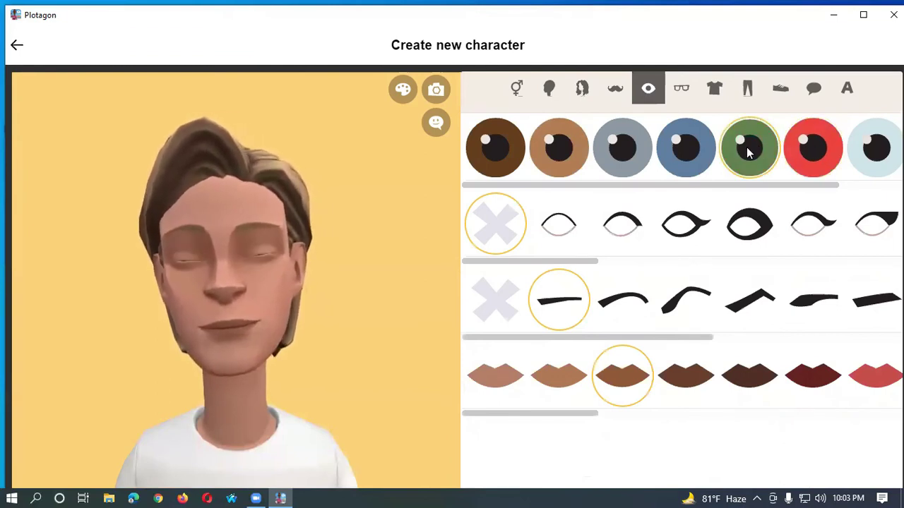
{"action": "left_click", "coordinate": [689, 150]}
{"action": "left_click", "coordinate": [628, 148]}
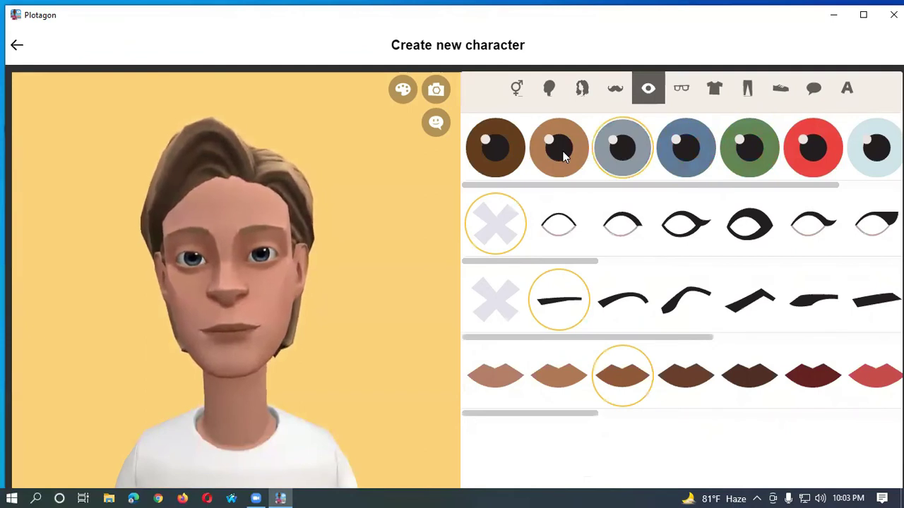
{"action": "left_click", "coordinate": [562, 150]}
{"action": "left_click", "coordinate": [823, 144]}
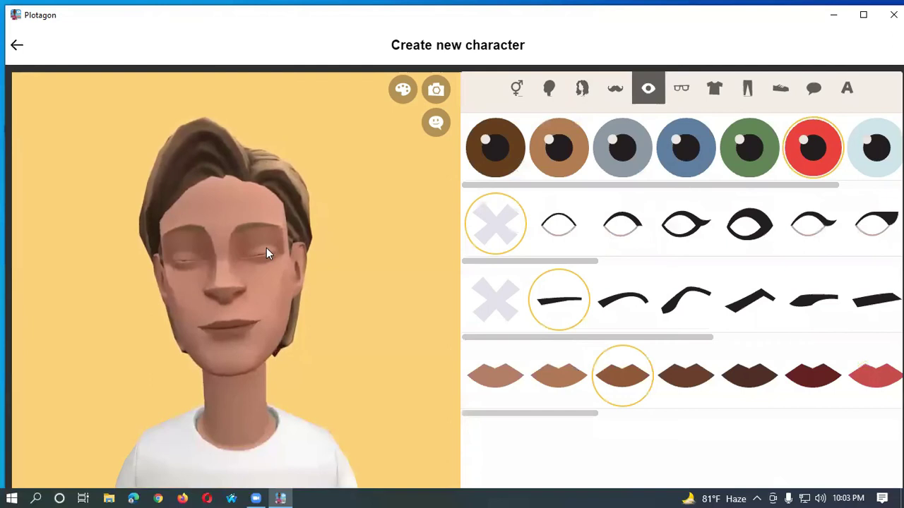
{"action": "left_click", "coordinate": [876, 148]}
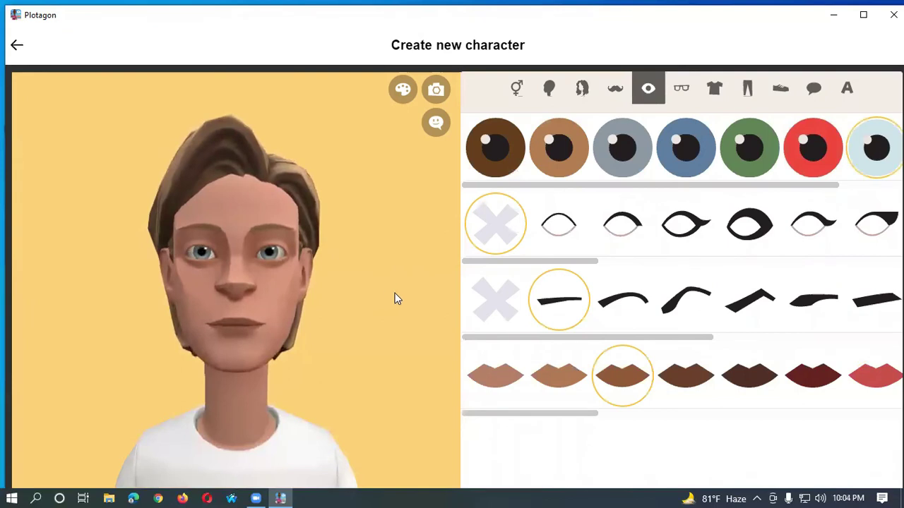
Step: Try the navy half-rim, grey and heart-shaped glasses on the character and put on the round black ones
{"action": "left_click", "coordinate": [682, 95]}
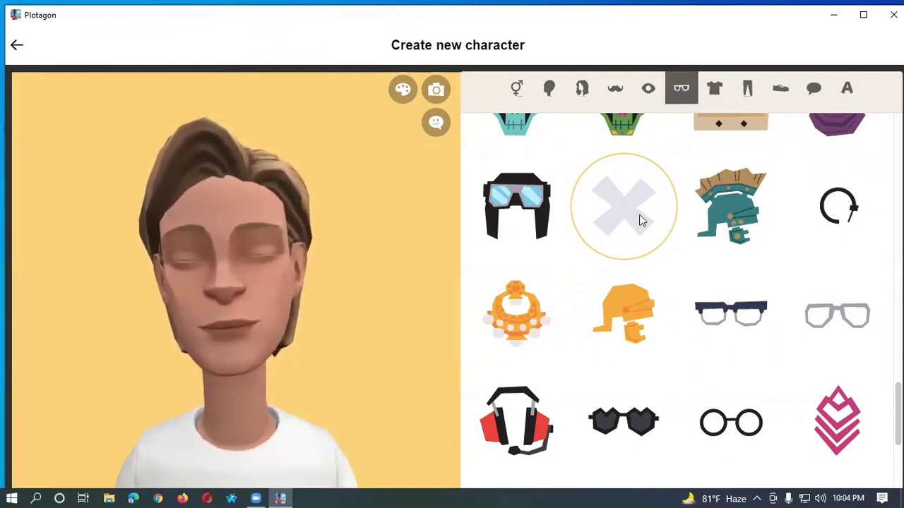
{"action": "left_click", "coordinate": [714, 308]}
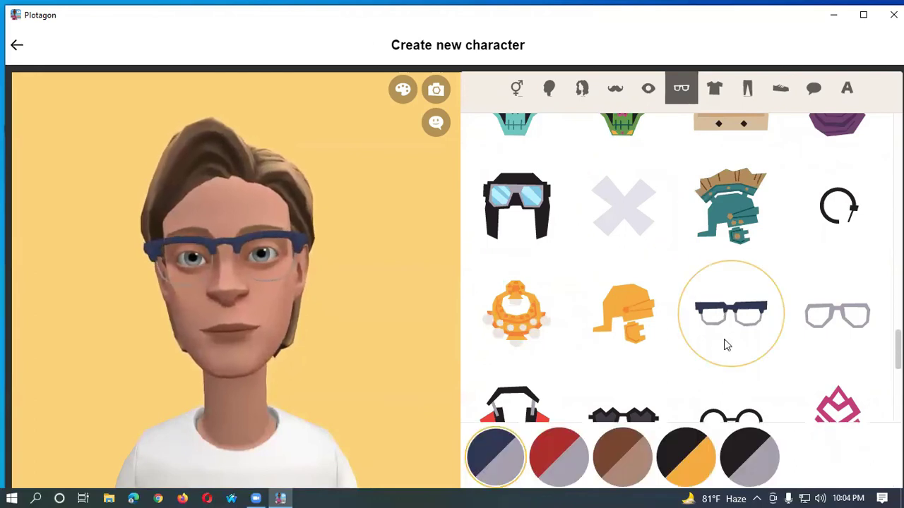
{"action": "left_click", "coordinate": [839, 318]}
{"action": "scroll", "coordinate": [826, 313], "scroll_direction": "down", "scroll_amount": 1}
{"action": "left_click", "coordinate": [745, 360]}
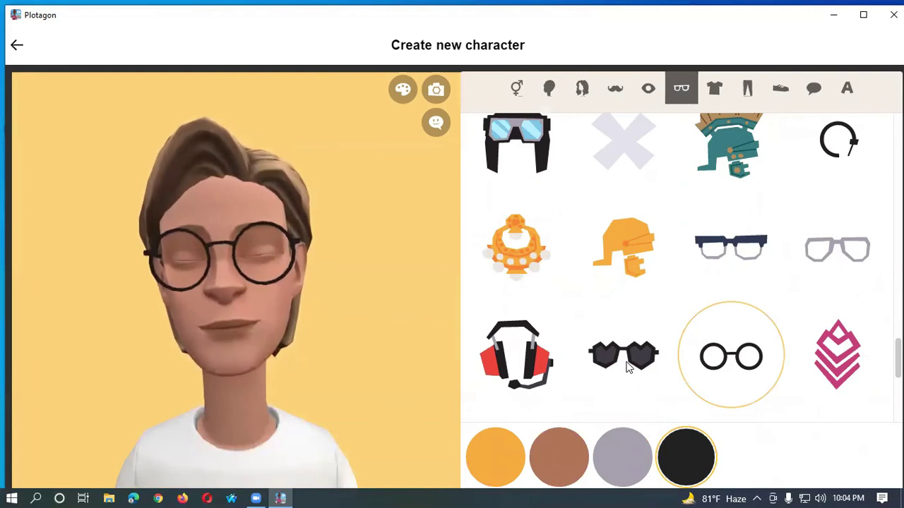
{"action": "left_click", "coordinate": [628, 367]}
{"action": "left_click", "coordinate": [727, 357]}
Step: Browse the other head accessories and give the character the navy half-rim glasses
{"action": "scroll", "coordinate": [738, 337], "scroll_direction": "up", "scroll_amount": 7}
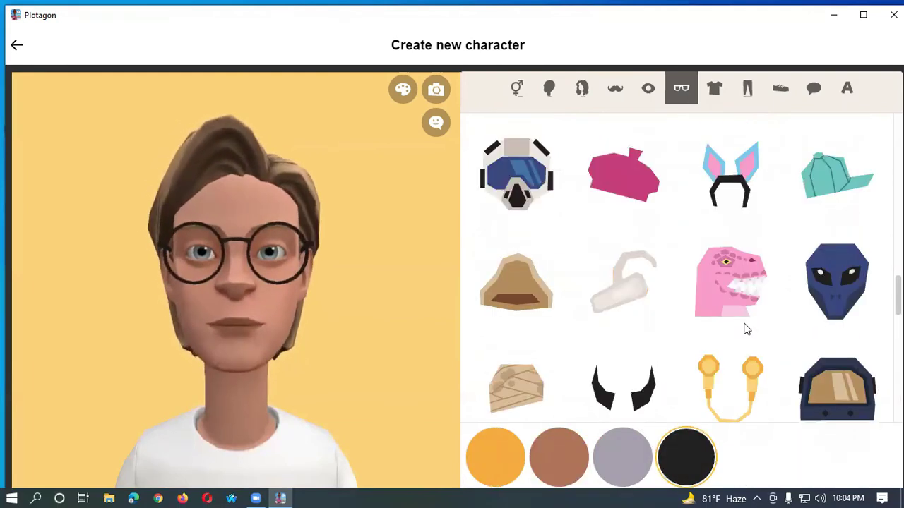
{"action": "scroll", "coordinate": [747, 328], "scroll_direction": "up", "scroll_amount": 4}
{"action": "scroll", "coordinate": [735, 319], "scroll_direction": "down", "scroll_amount": 3}
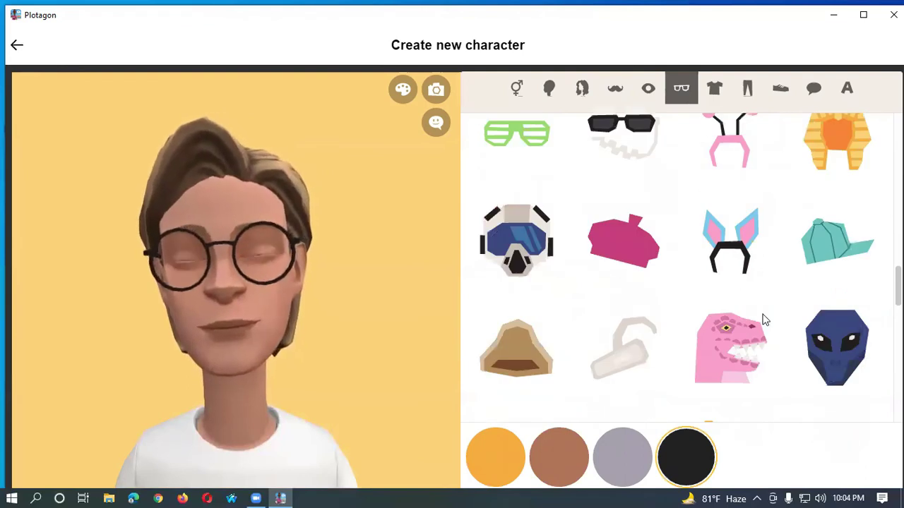
{"action": "scroll", "coordinate": [763, 319], "scroll_direction": "down", "scroll_amount": 10}
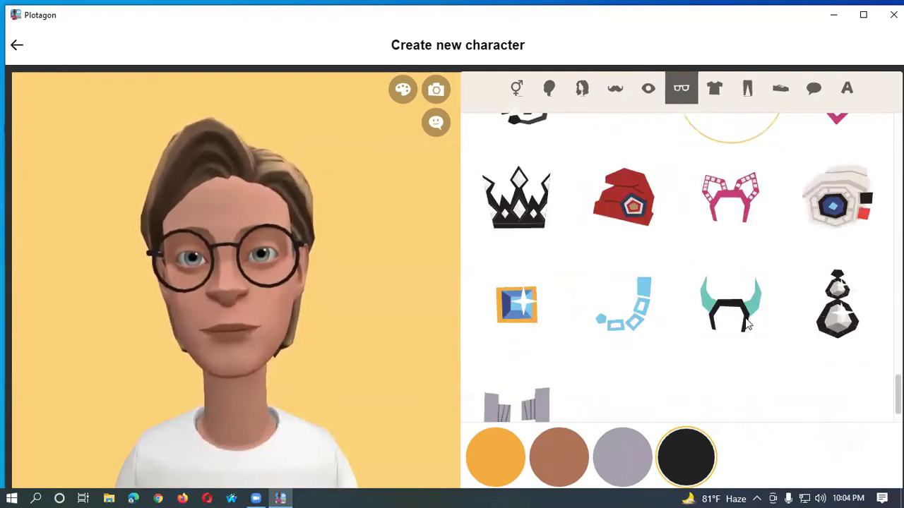
{"action": "scroll", "coordinate": [682, 331], "scroll_direction": "down", "scroll_amount": 1}
{"action": "scroll", "coordinate": [707, 327], "scroll_direction": "up", "scroll_amount": 5}
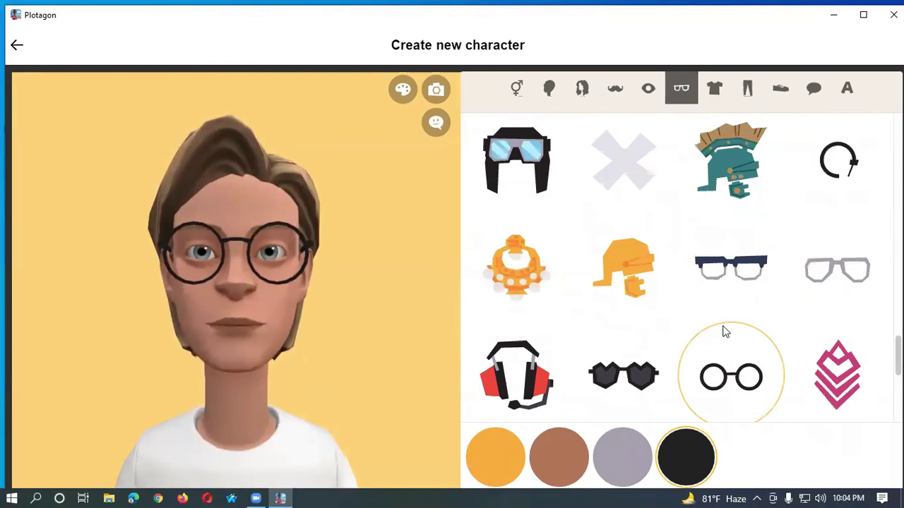
{"action": "left_click", "coordinate": [733, 275]}
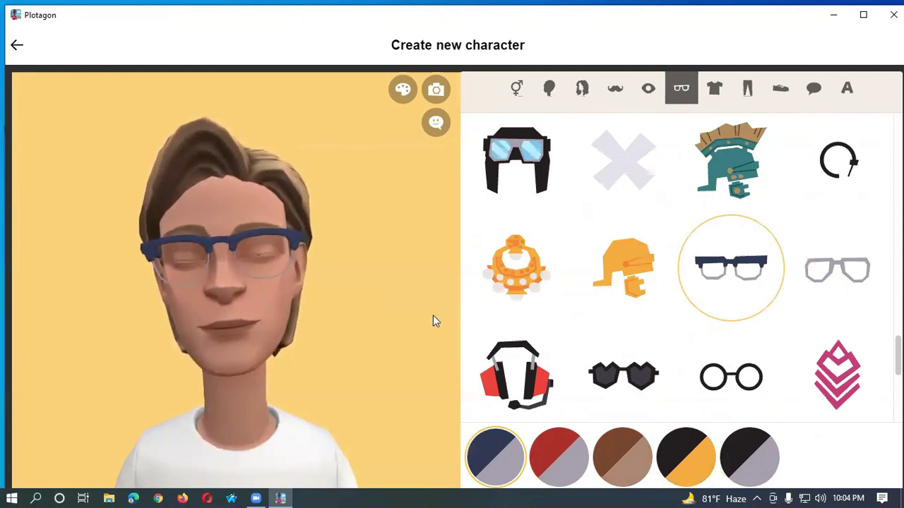
Step: Browse the tops and try the palm-tree T-shirt, star T-shirt, black turtleneck and grey military coat on the character
{"action": "left_click", "coordinate": [713, 88]}
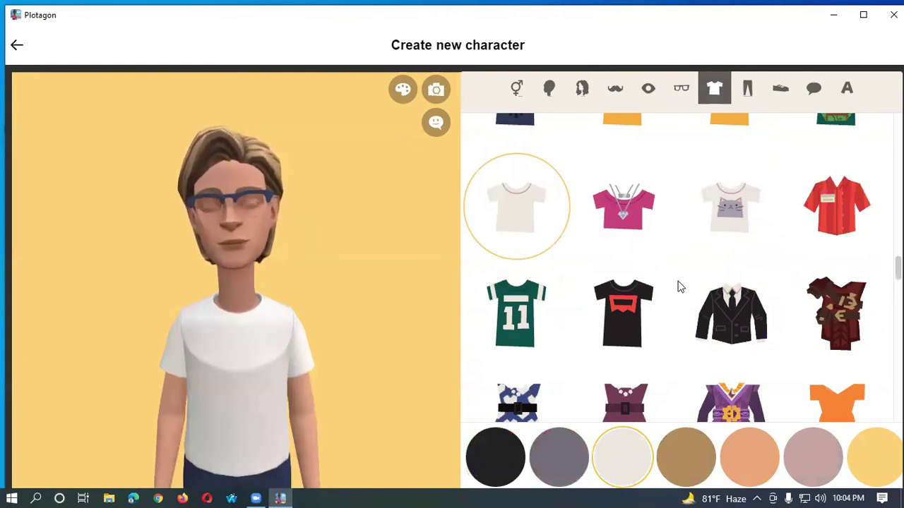
{"action": "scroll", "coordinate": [680, 288], "scroll_direction": "up", "scroll_amount": 1}
{"action": "scroll", "coordinate": [639, 293], "scroll_direction": "up", "scroll_amount": 6}
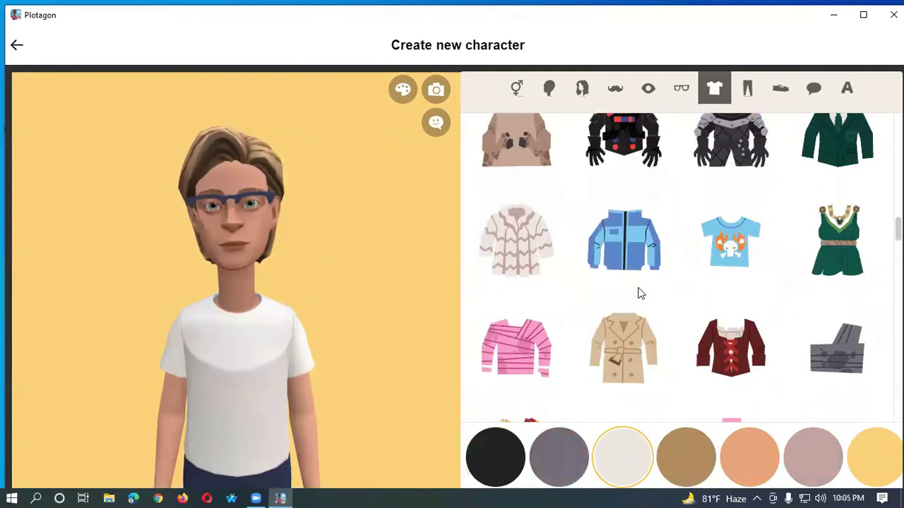
{"action": "scroll", "coordinate": [640, 293], "scroll_direction": "up", "scroll_amount": 4}
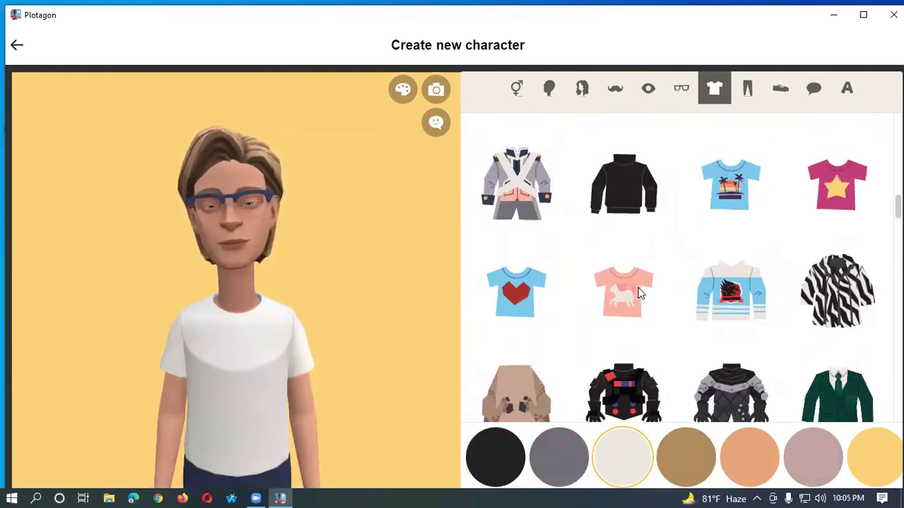
{"action": "left_click", "coordinate": [734, 165]}
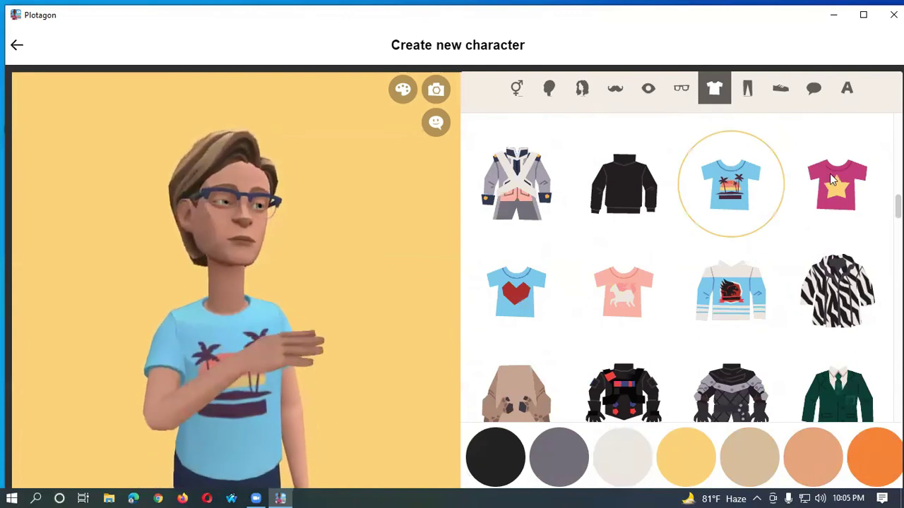
{"action": "left_click", "coordinate": [832, 179]}
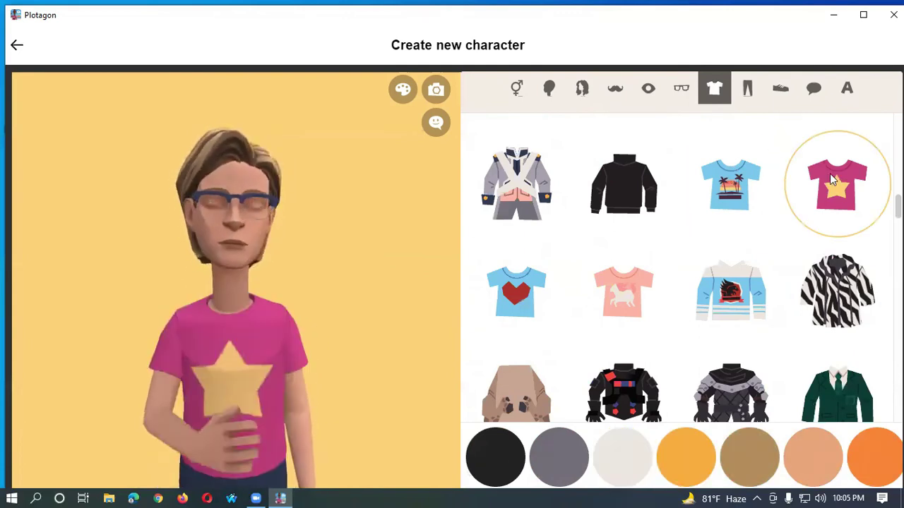
{"action": "left_click", "coordinate": [621, 192]}
{"action": "left_click", "coordinate": [515, 189]}
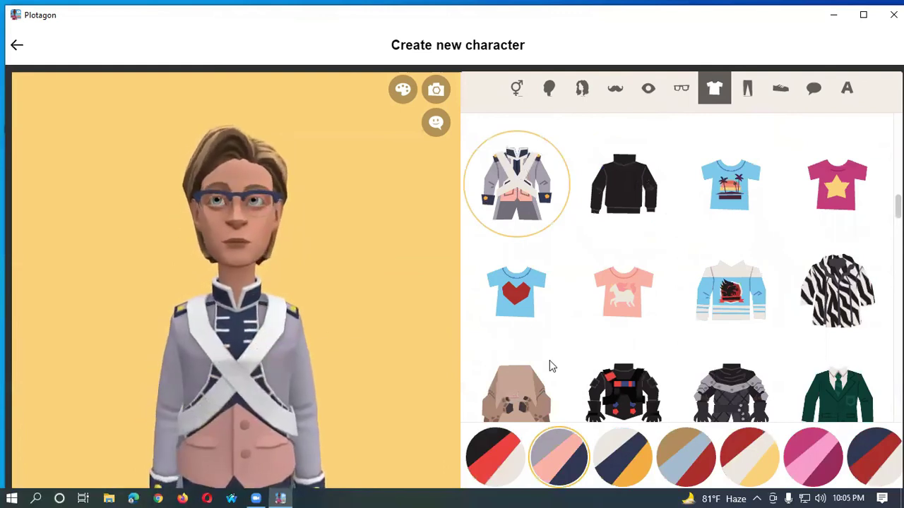
Step: Try the blue heart and pink unicorn T-shirts on the character and put on the light blue and white jersey
{"action": "left_click", "coordinate": [524, 295]}
{"action": "left_click", "coordinate": [601, 298]}
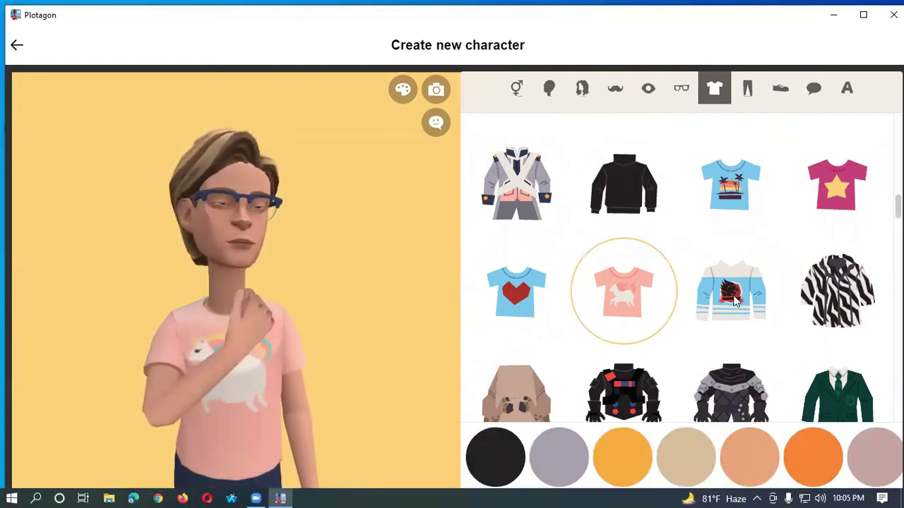
{"action": "left_click", "coordinate": [731, 301]}
{"action": "scroll", "coordinate": [755, 304], "scroll_direction": "down", "scroll_amount": 3}
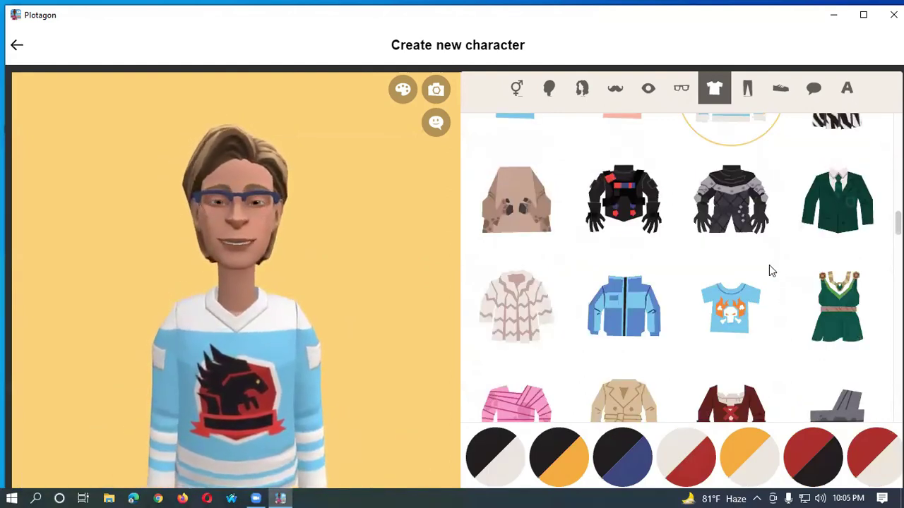
Step: Try the white fur coat, blue jacket, flaming-skull T-shirt and green dress top on the character and put on the beige trench coat
{"action": "left_click", "coordinate": [503, 311]}
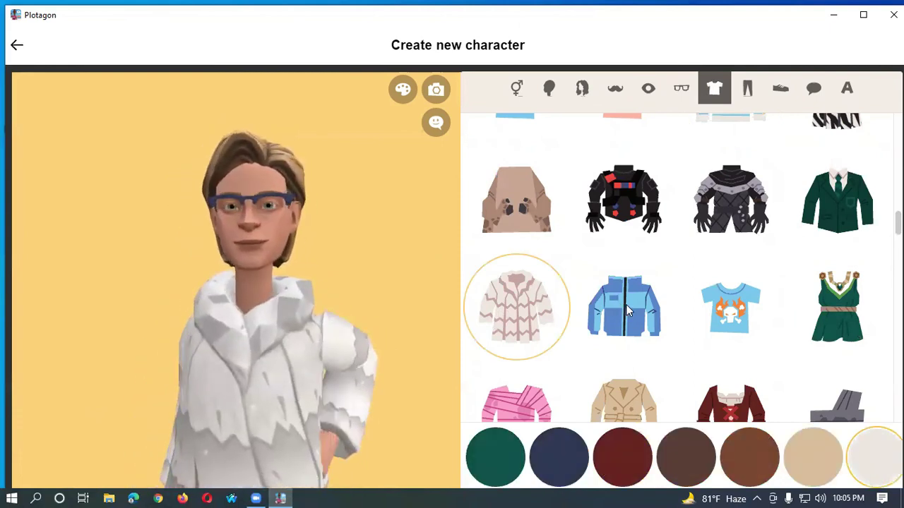
{"action": "left_click", "coordinate": [625, 305]}
{"action": "left_click", "coordinate": [729, 311]}
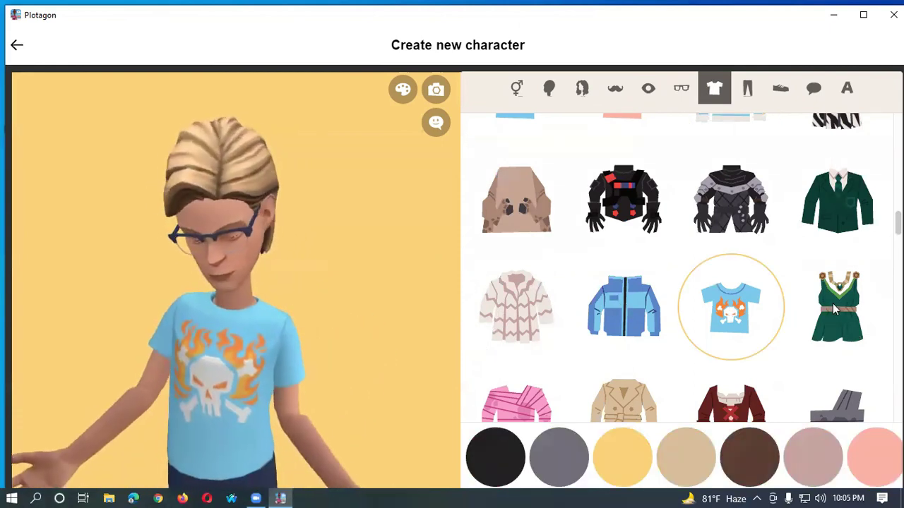
{"action": "left_click", "coordinate": [833, 304]}
{"action": "left_click", "coordinate": [622, 392]}
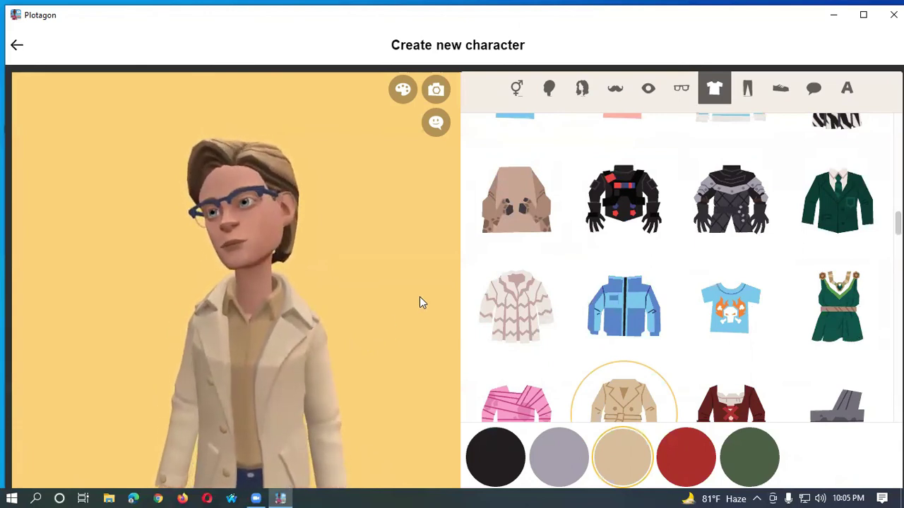
Step: Try the plain grey, floral and blue camouflage leggings on the character and put on the ripped dark jeans with the belt
{"action": "left_click", "coordinate": [746, 90]}
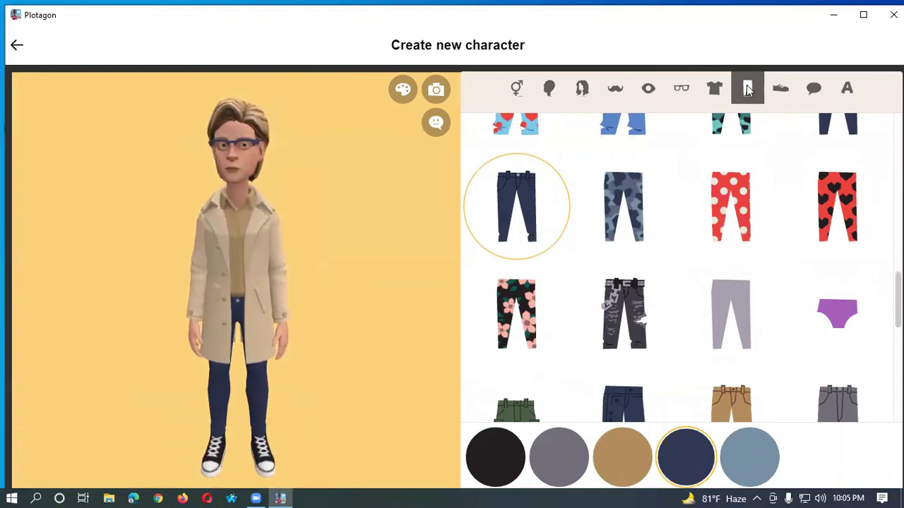
{"action": "left_click", "coordinate": [738, 299]}
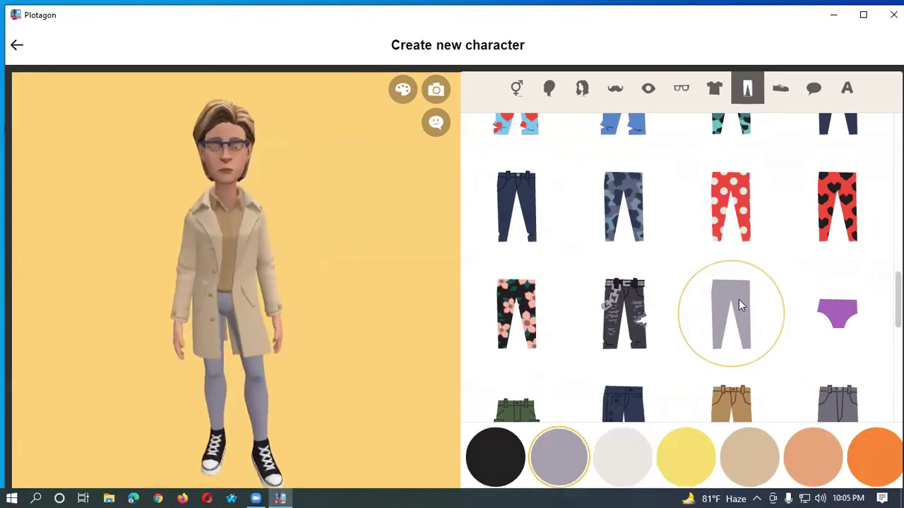
{"action": "left_click", "coordinate": [631, 318]}
{"action": "left_click", "coordinate": [531, 311]}
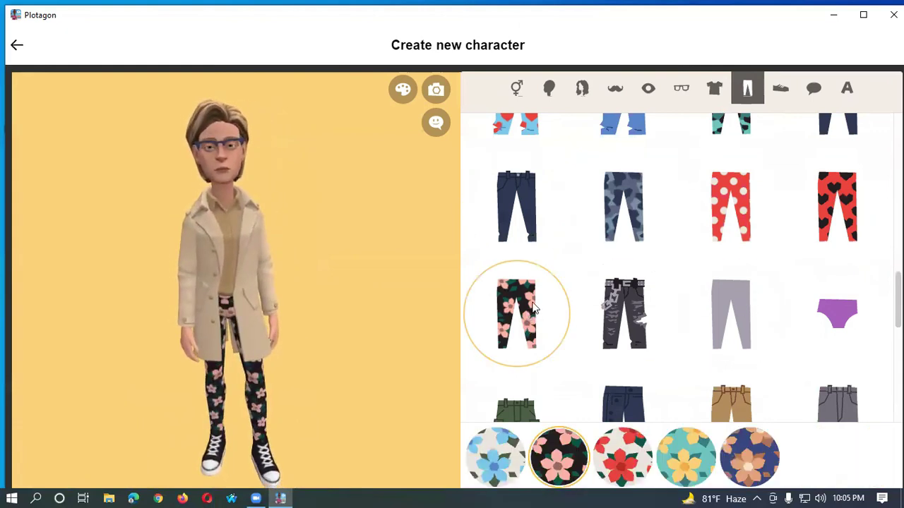
{"action": "left_click", "coordinate": [623, 235]}
{"action": "scroll", "coordinate": [692, 264], "scroll_direction": "down", "scroll_amount": 3}
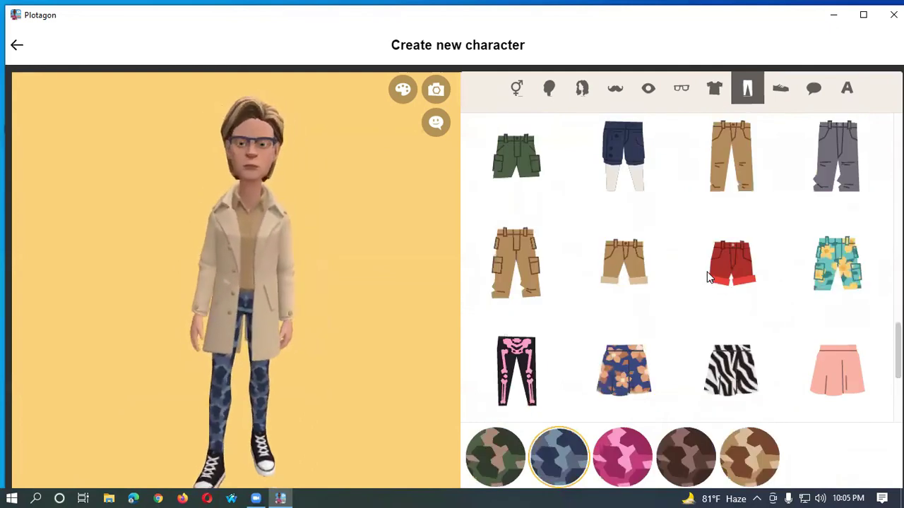
{"action": "scroll", "coordinate": [699, 281], "scroll_direction": "up", "scroll_amount": 2}
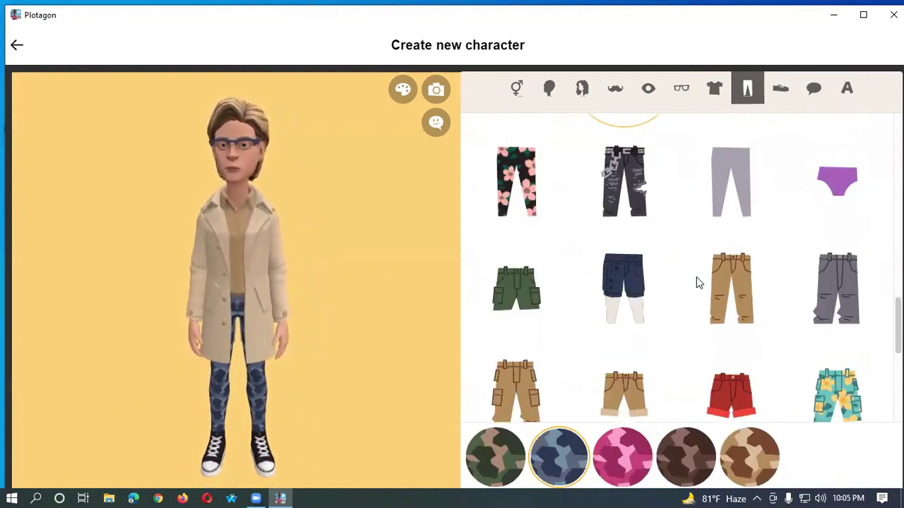
{"action": "scroll", "coordinate": [696, 282], "scroll_direction": "up", "scroll_amount": 2}
{"action": "left_click", "coordinate": [716, 258]}
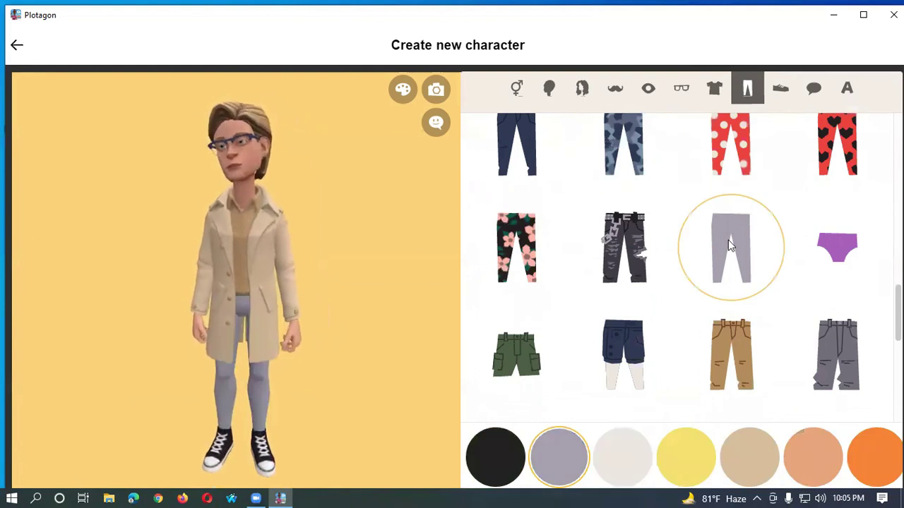
{"action": "left_click", "coordinate": [633, 265]}
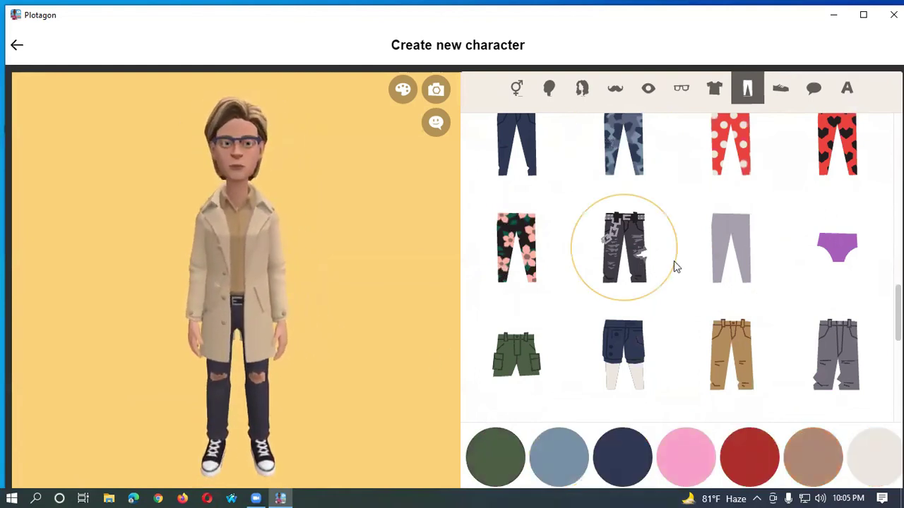
Step: Try the brown buckled boots, black lace-up shoes, low sneakers, red socks and flat slip-ons on the character and put on the black high-top sneakers
{"action": "left_click", "coordinate": [780, 89]}
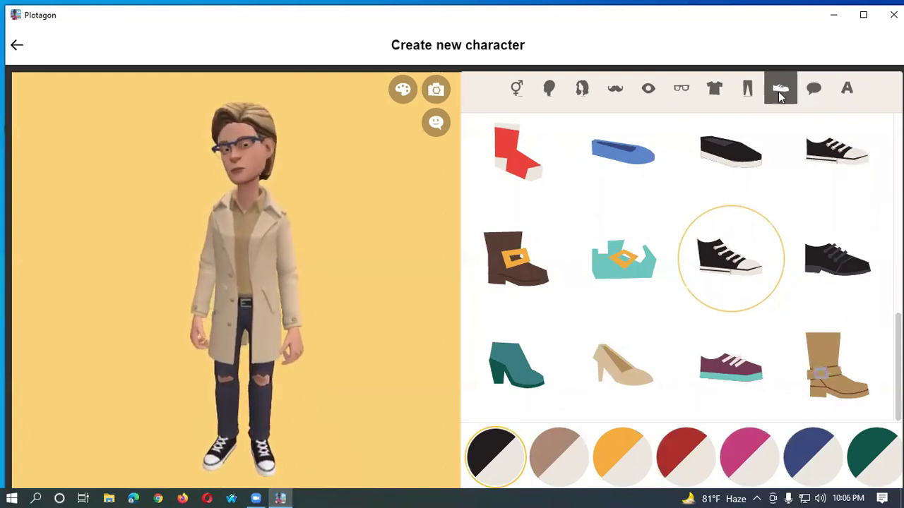
{"action": "left_click", "coordinate": [491, 261]}
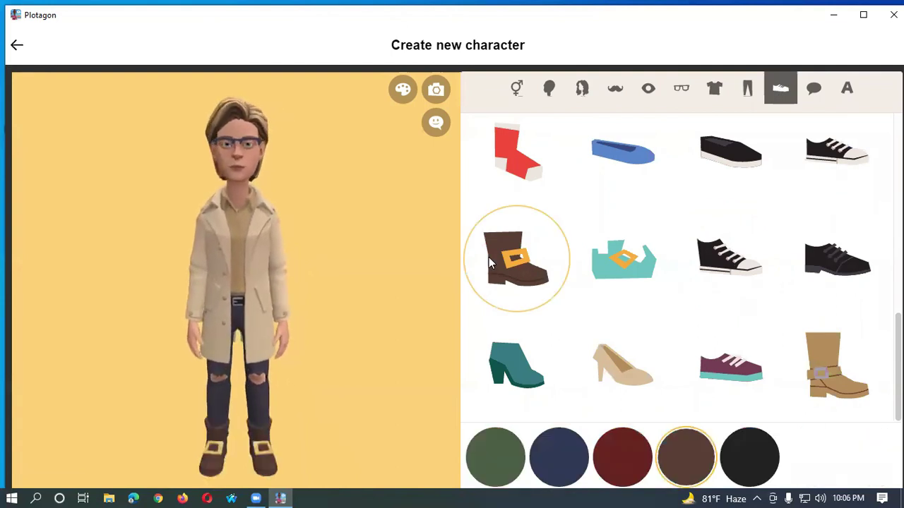
{"action": "left_click", "coordinate": [867, 281]}
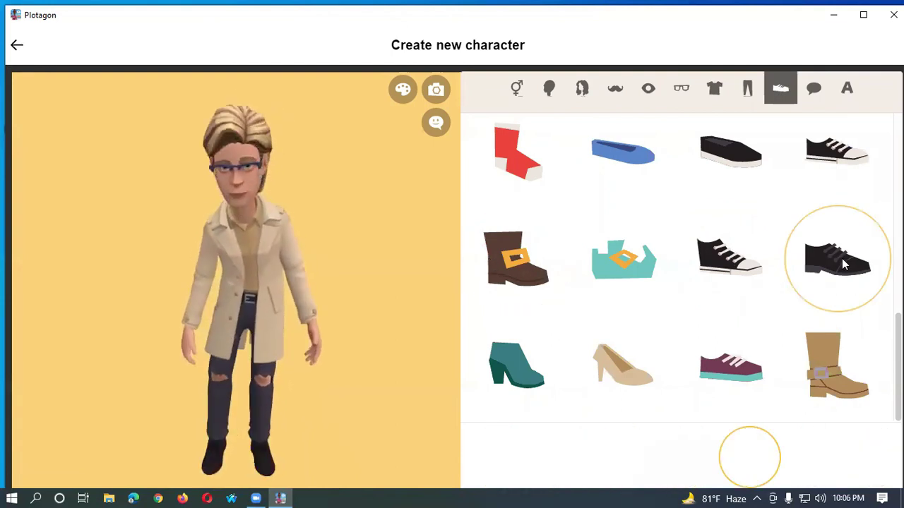
{"action": "left_click", "coordinate": [840, 168]}
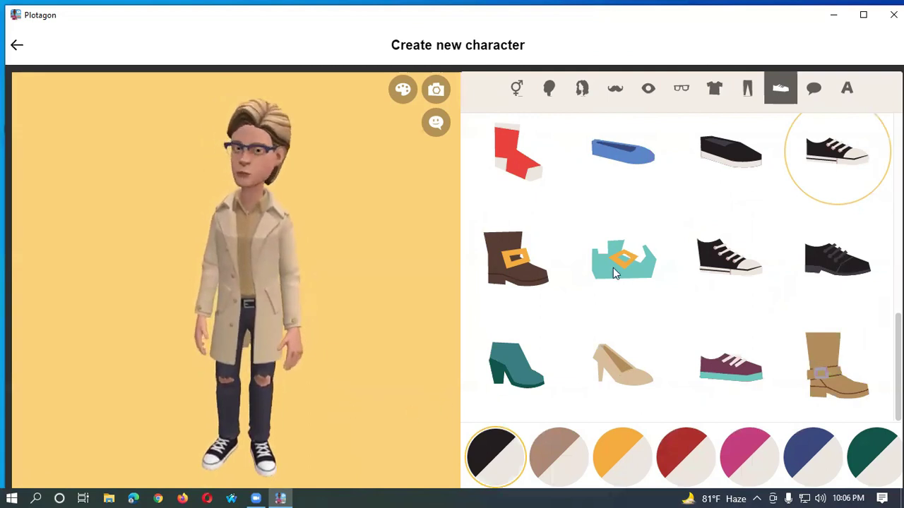
{"action": "left_click", "coordinate": [517, 258]}
{"action": "left_click", "coordinate": [517, 152]}
{"action": "left_click", "coordinate": [607, 159]}
{"action": "left_click", "coordinate": [730, 152]}
{"action": "left_click", "coordinate": [837, 152]}
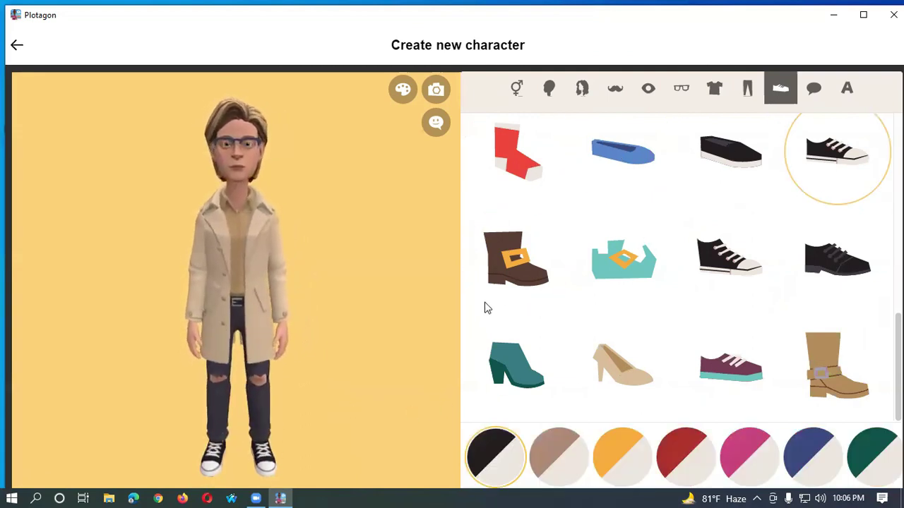
{"action": "left_click", "coordinate": [727, 260]}
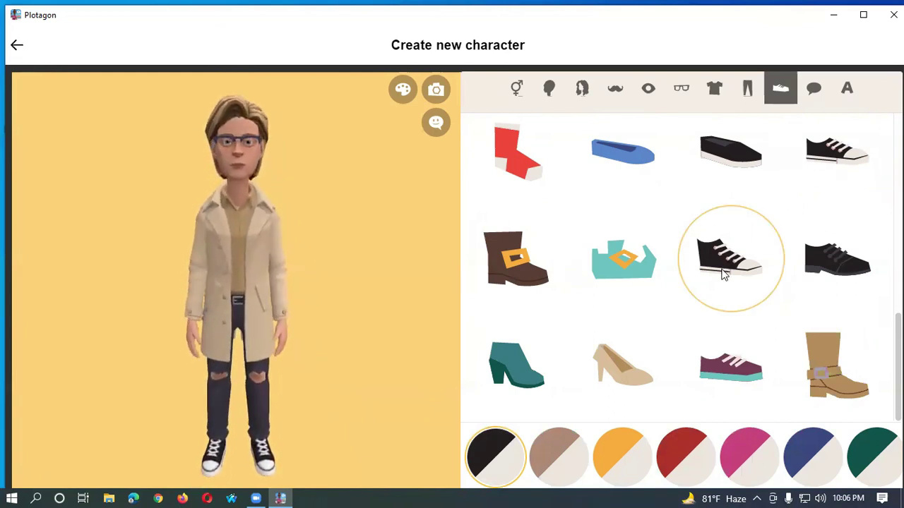